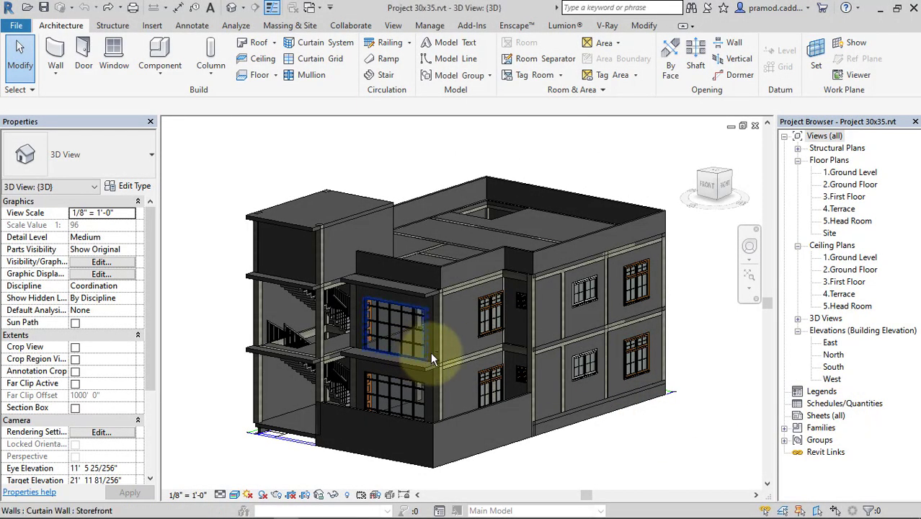
- Switch from the 3D view to the 1.Ground Level plan and zoom in on the house
mouse_move(548, 374)
shift+middle_down()
mouse_move(600, 392)
mouse_move(531, 390)
shift+middle_up()
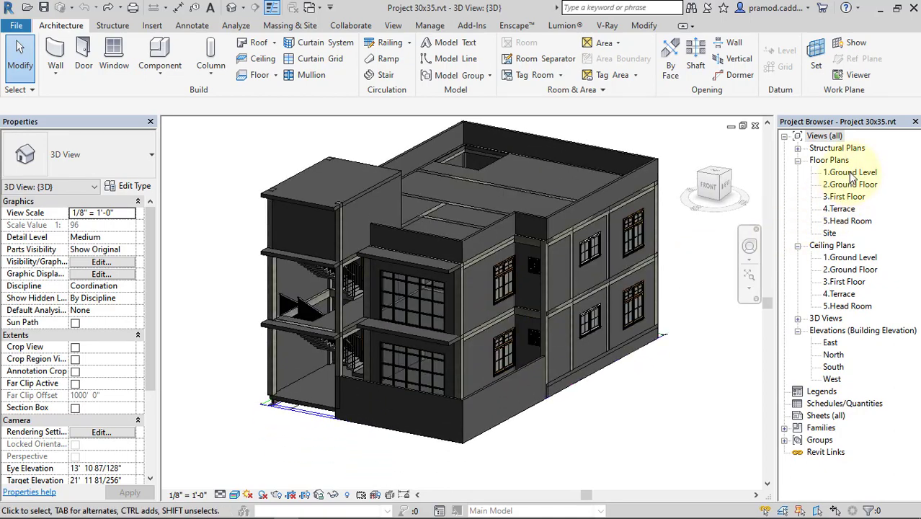
double_click(852, 175)
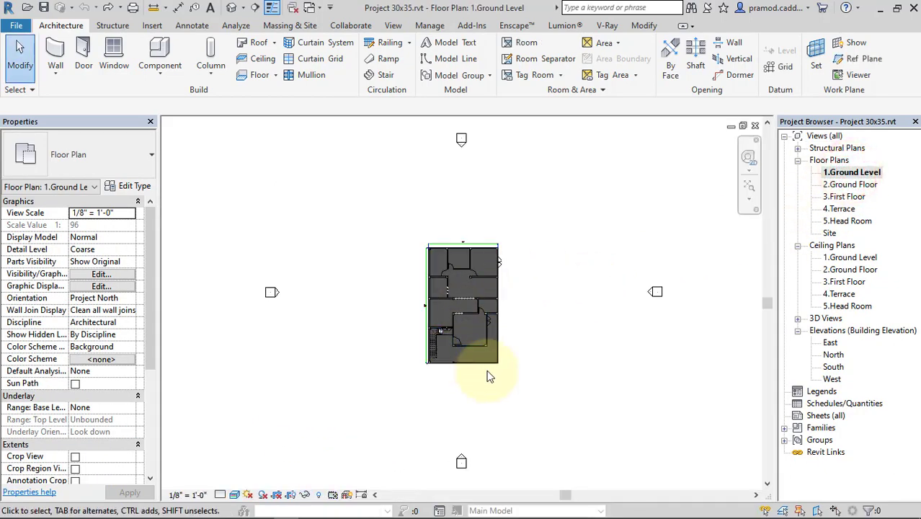
scroll(489, 376, up, 3)
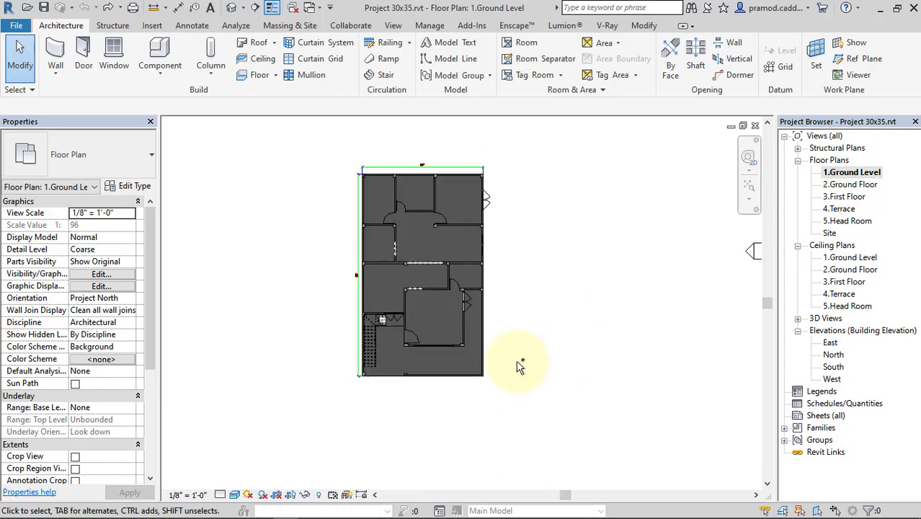
drag(502, 393, 533, 136)
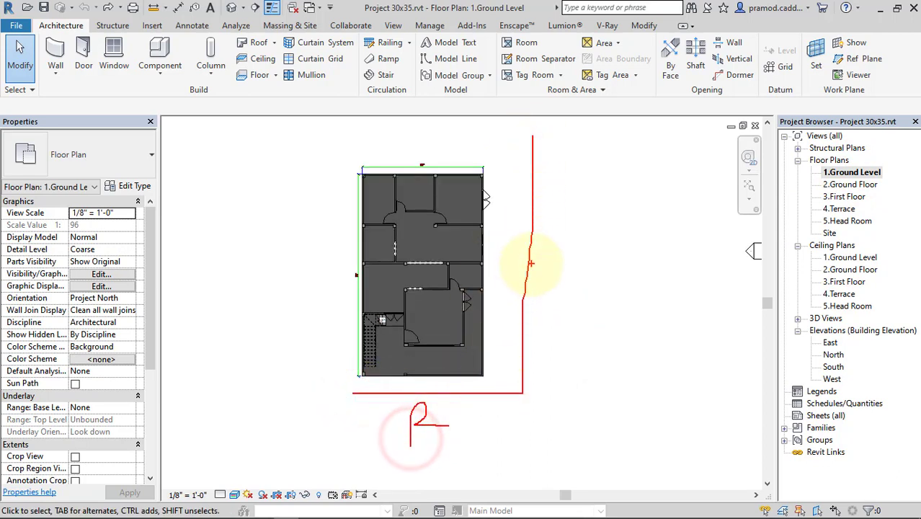
drag(545, 298, 574, 284)
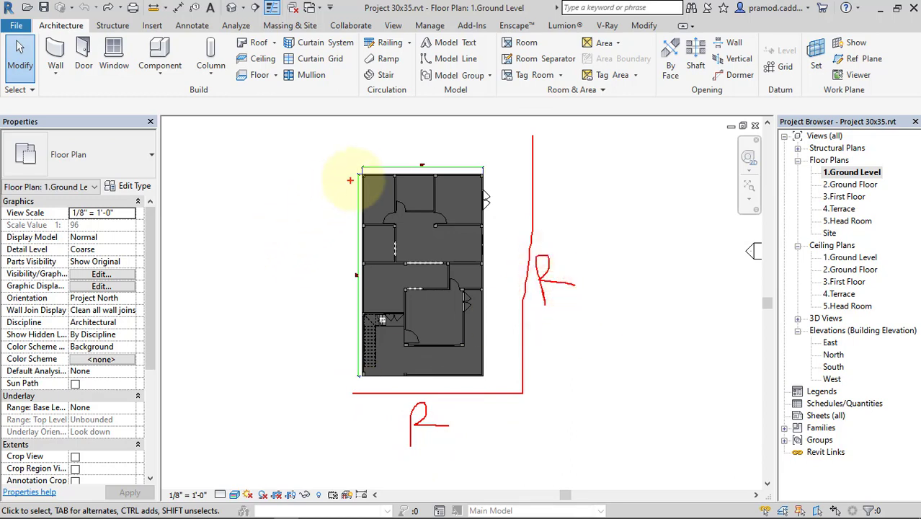
drag(208, 364, 343, 373)
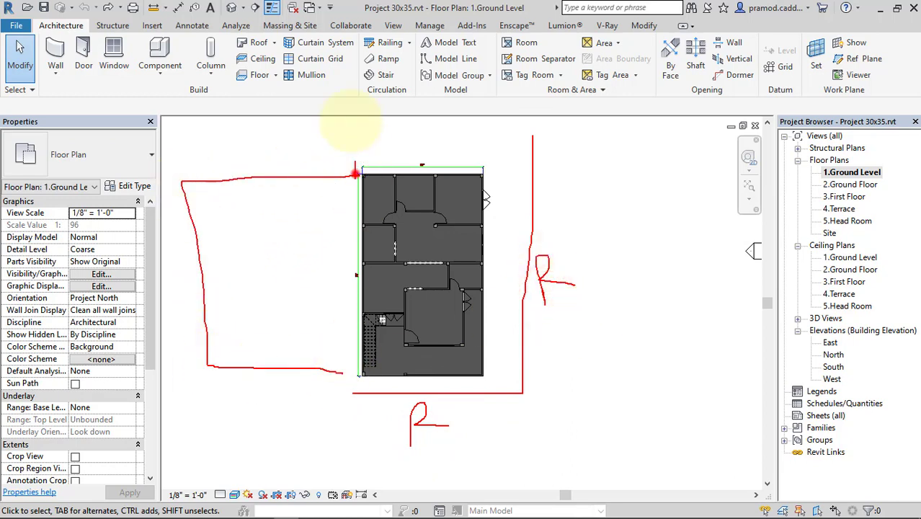
key(Escape)
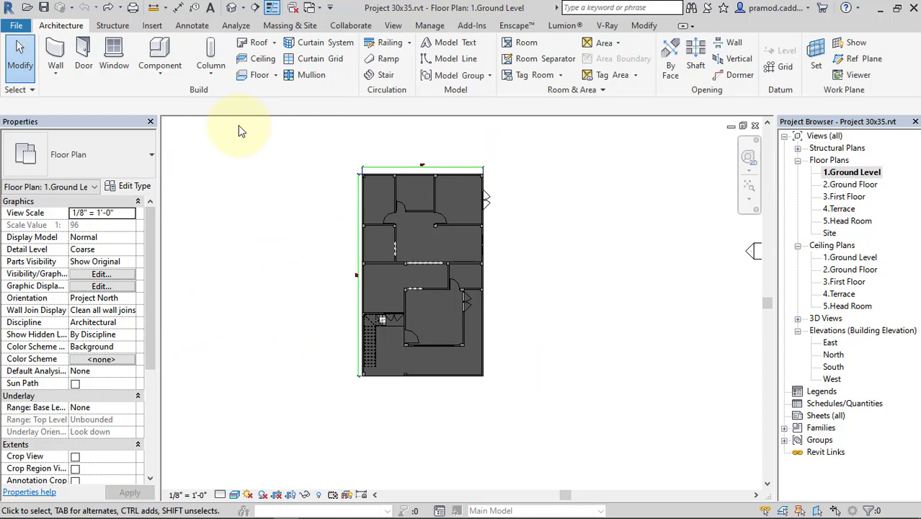
- Start an architectural floor and set its type to Generic - 12"
click(276, 76)
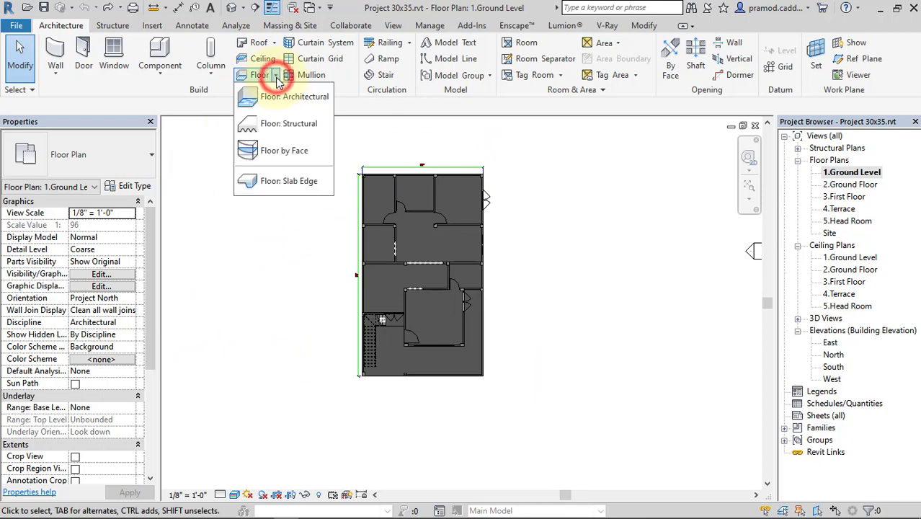
click(273, 93)
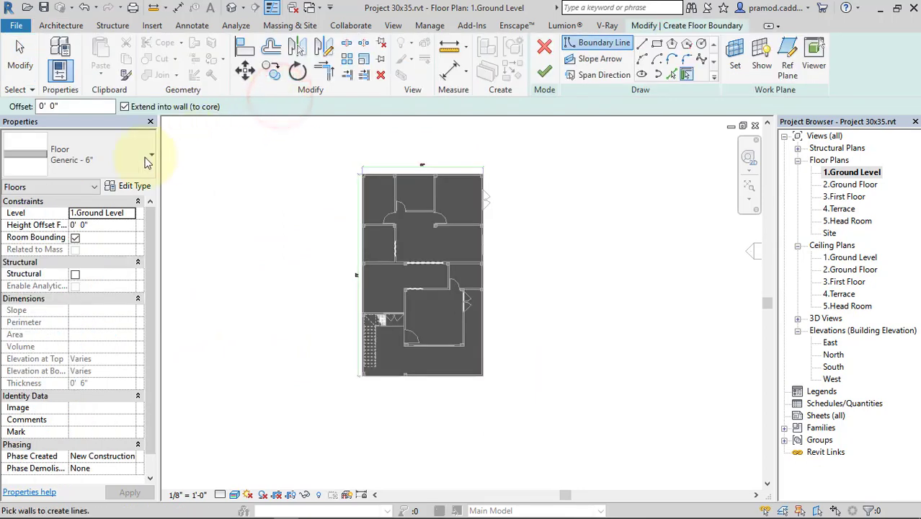
click(115, 155)
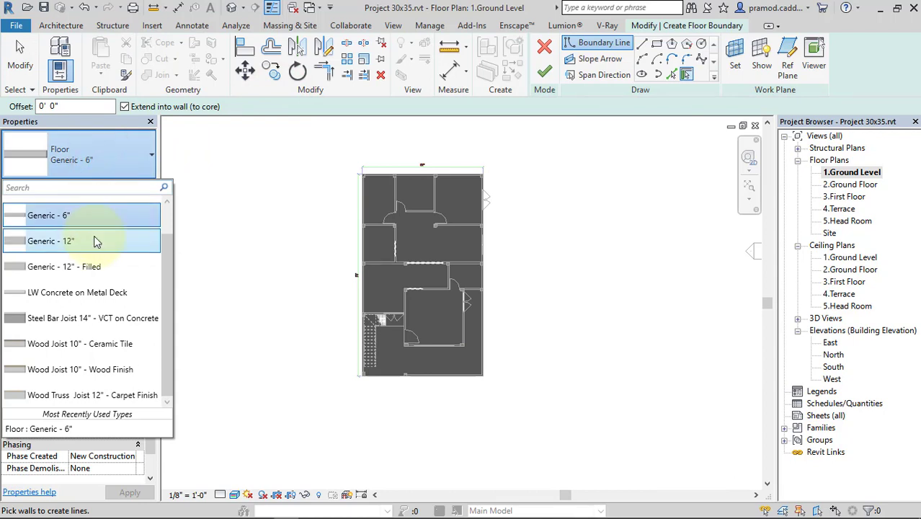
click(96, 239)
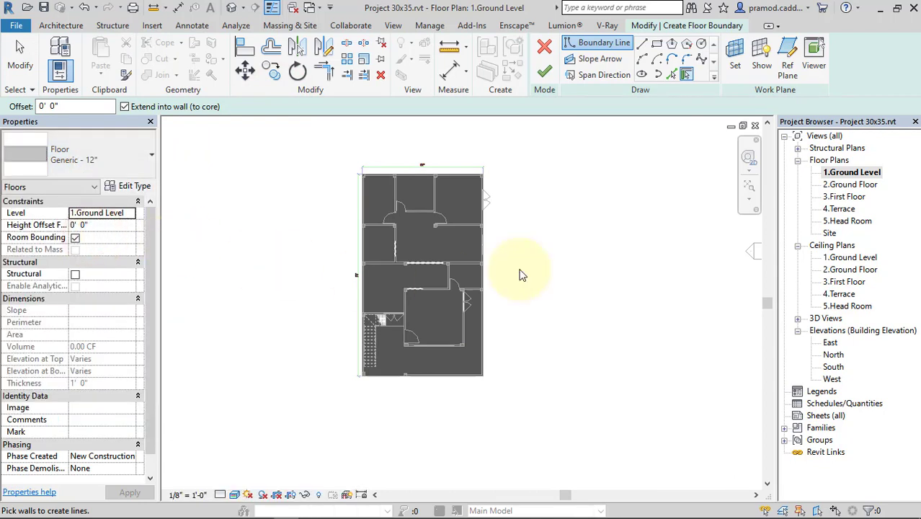
- Draw the first boundary line along the plan's bottom, from lower-left to lower-right corner
click(643, 44)
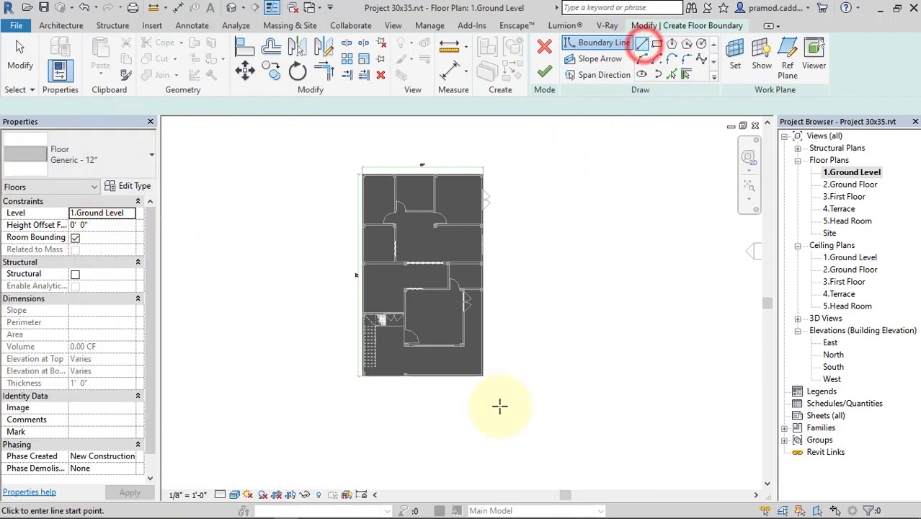
scroll(390, 400, up, 3)
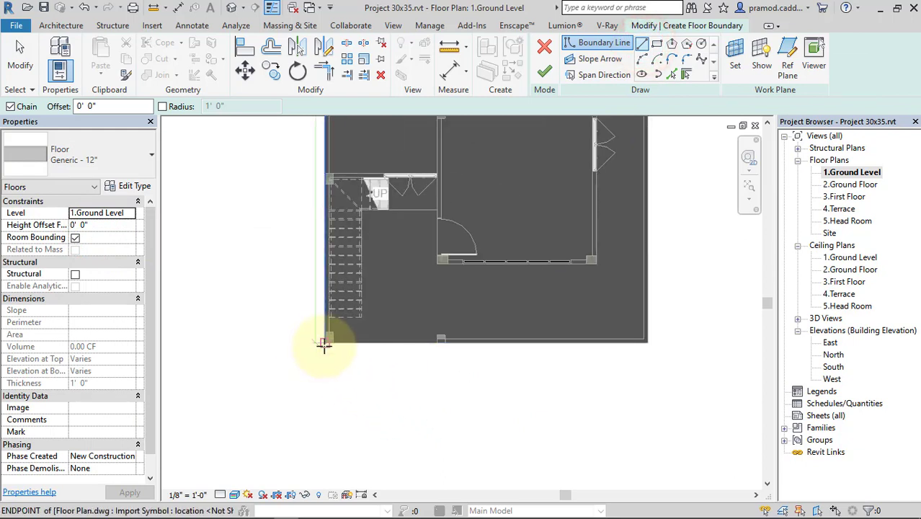
scroll(324, 344, up, 2)
click(326, 340)
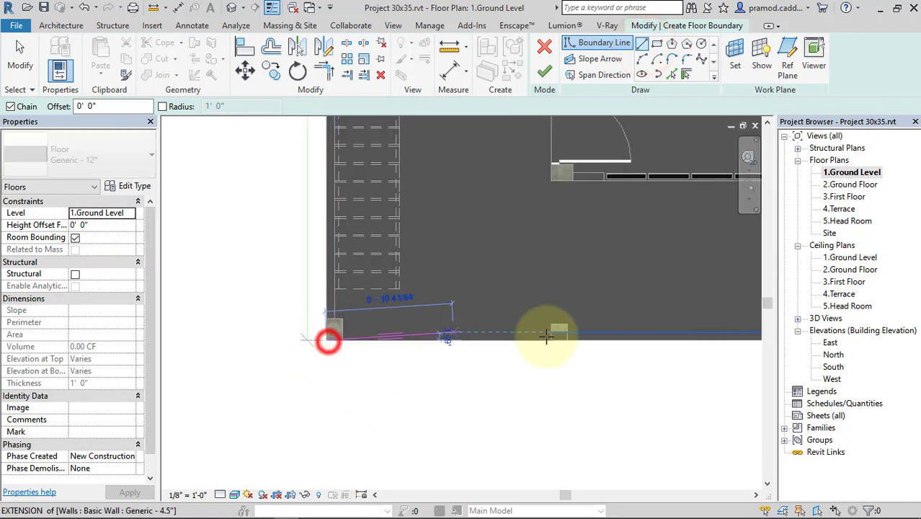
scroll(411, 336, down, 2)
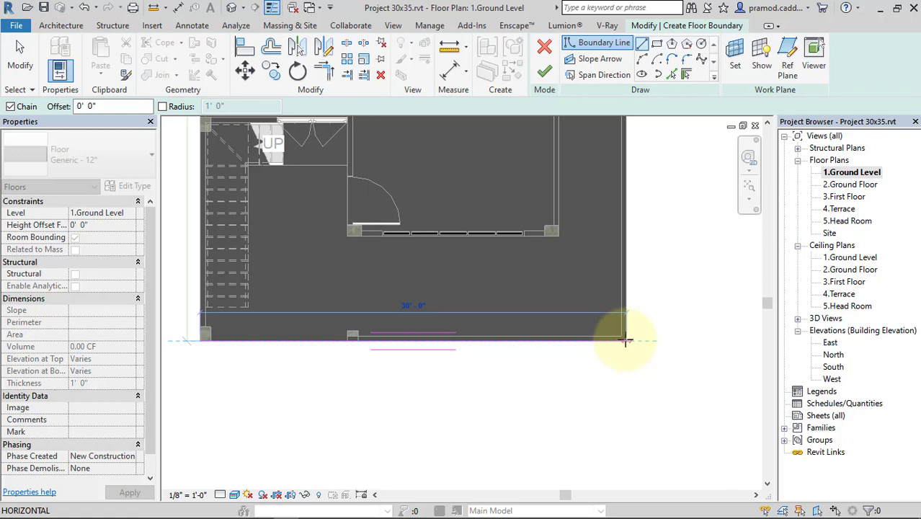
scroll(626, 340, up, 2)
click(625, 339)
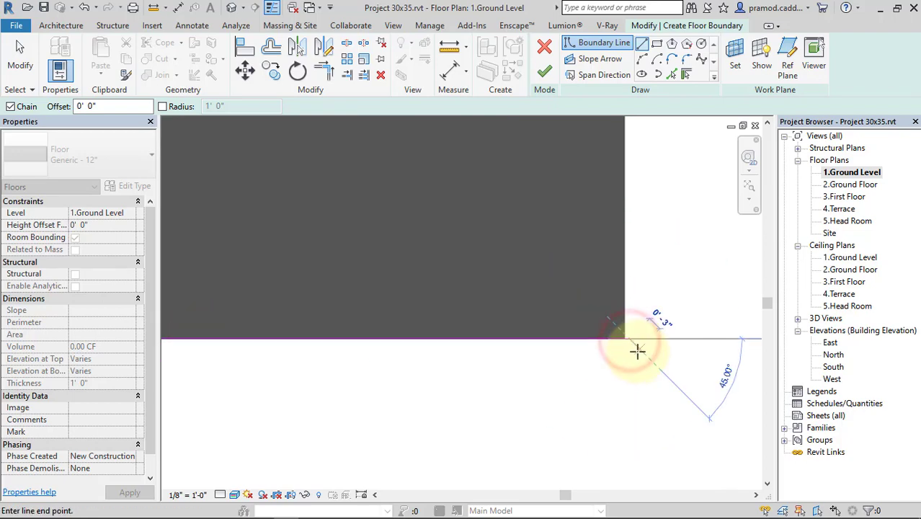
key(Escape)
key(Escape)
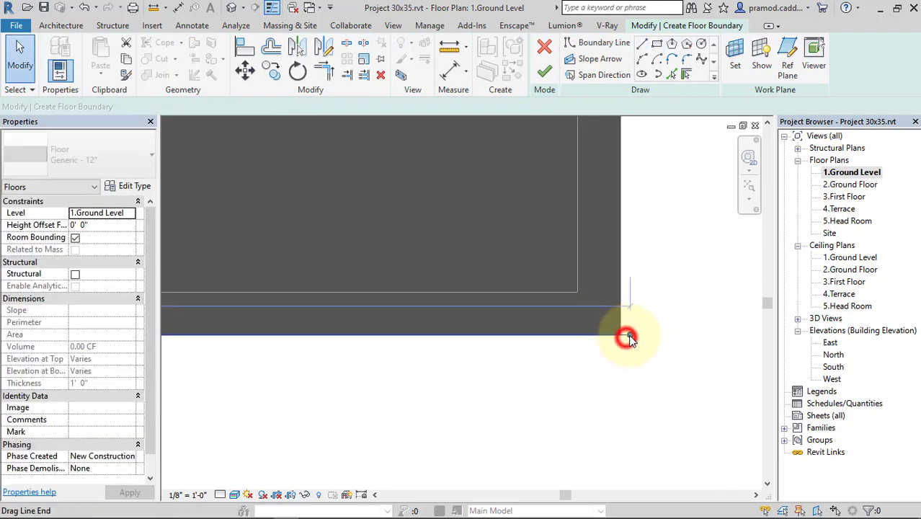
drag(621, 334, 620, 334)
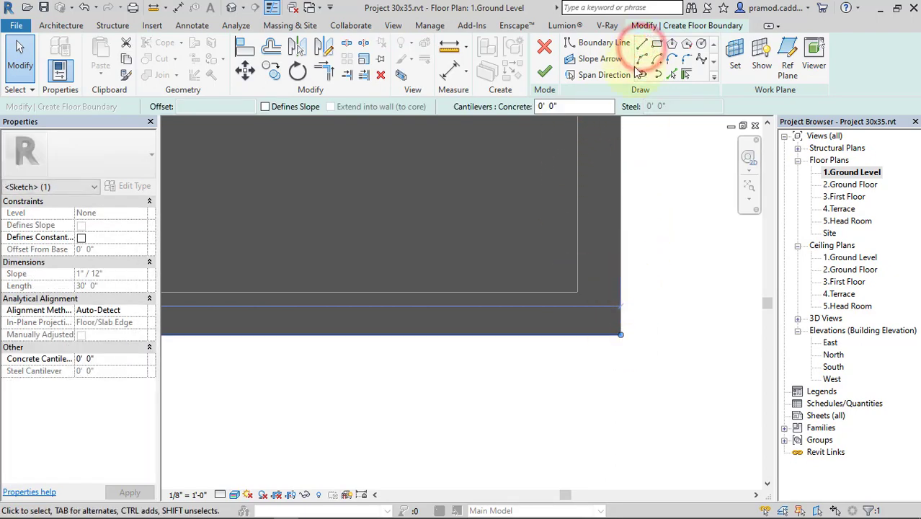
- Run a vertical boundary line up above the house and back down to the wall corner
click(641, 43)
click(620, 334)
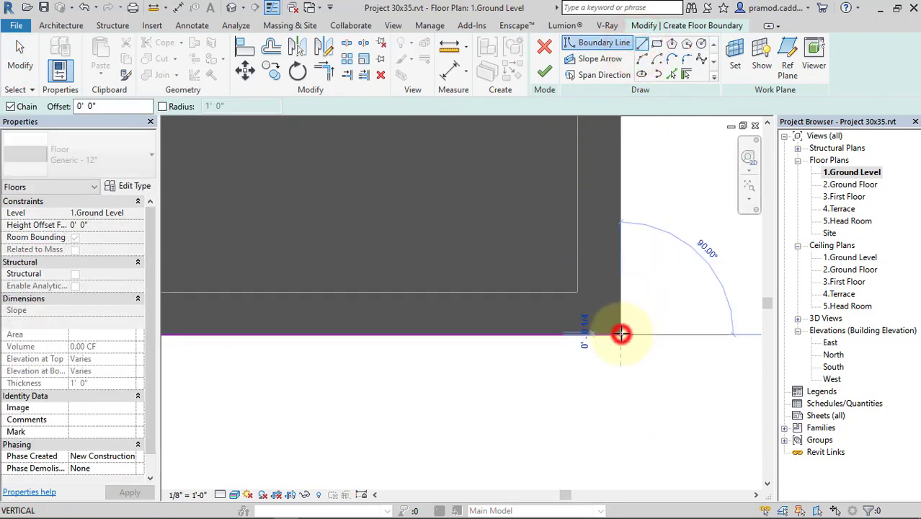
scroll(621, 334, down, 1)
scroll(619, 335, down, 3)
scroll(607, 337, down, 2)
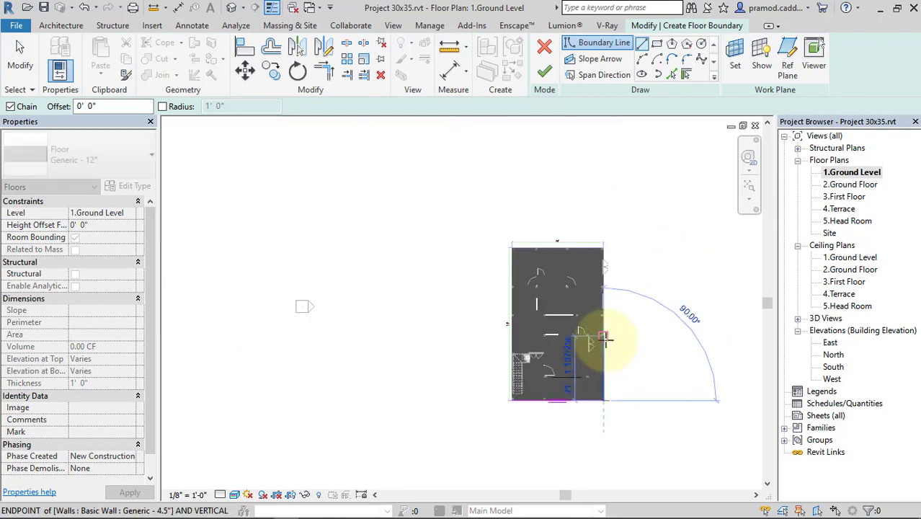
click(604, 128)
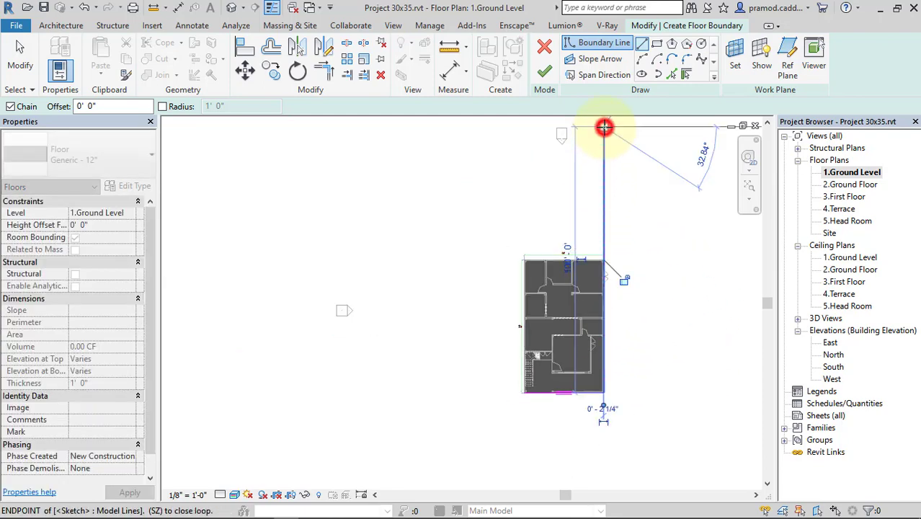
middle_drag(610, 128, 593, 226)
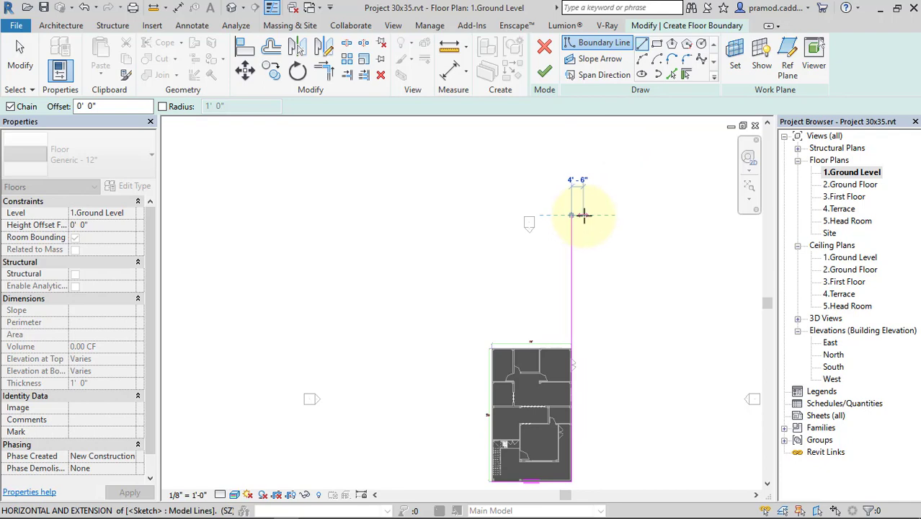
click(584, 215)
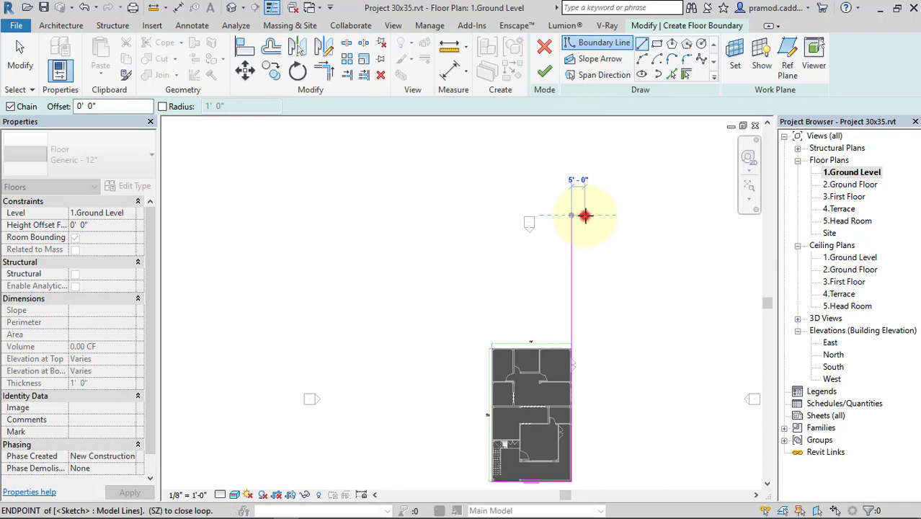
middle_drag(586, 212, 584, 58)
click(584, 325)
- Carry the boundary below the house, close the loop, and stretch it far left
scroll(581, 326, up, 2)
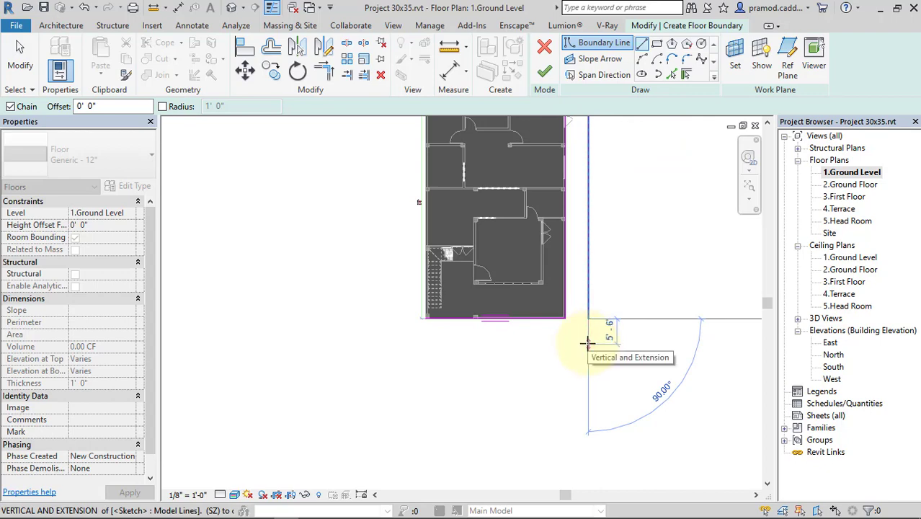
click(587, 346)
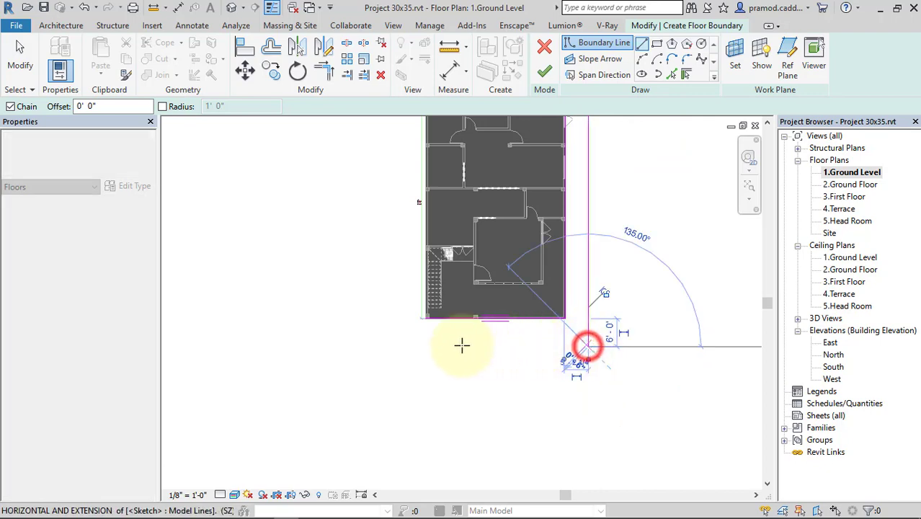
click(424, 347)
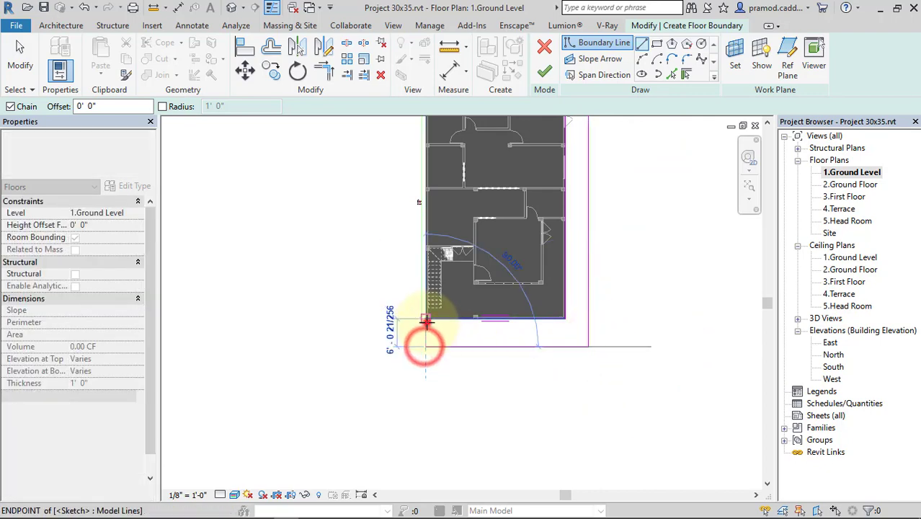
click(425, 323)
key(Escape)
key(Escape)
drag(427, 336, 205, 336)
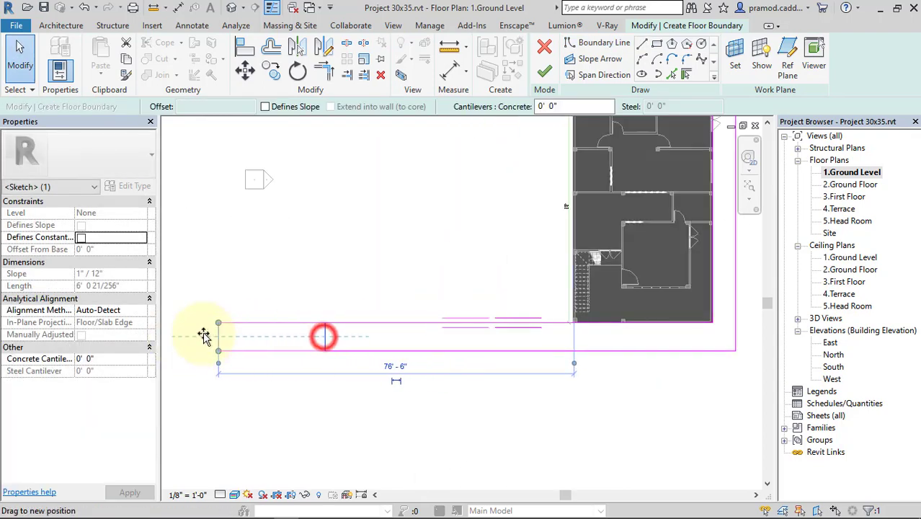
- Set the left end segment of the road strip to 5 feet wide
scroll(416, 365, down, 2)
middle_drag(416, 365, 408, 366)
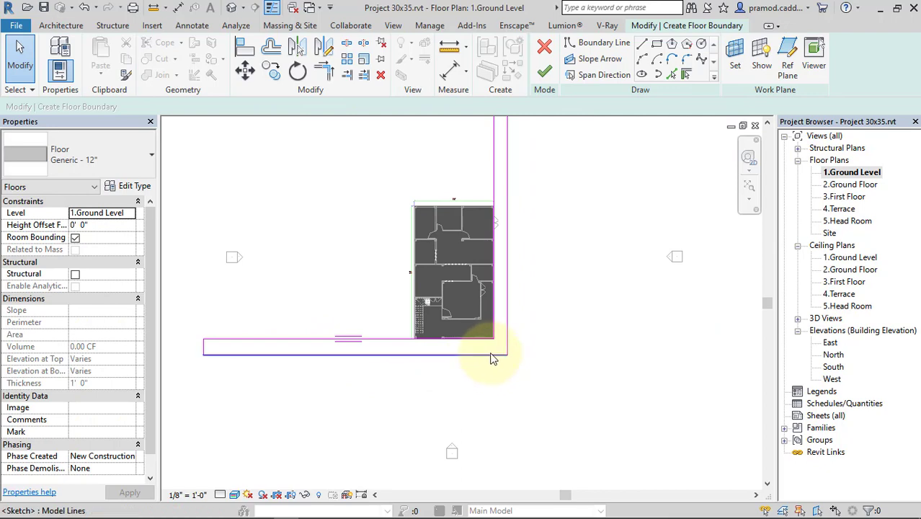
scroll(486, 358, up, 3)
middle_drag(592, 353, 669, 351)
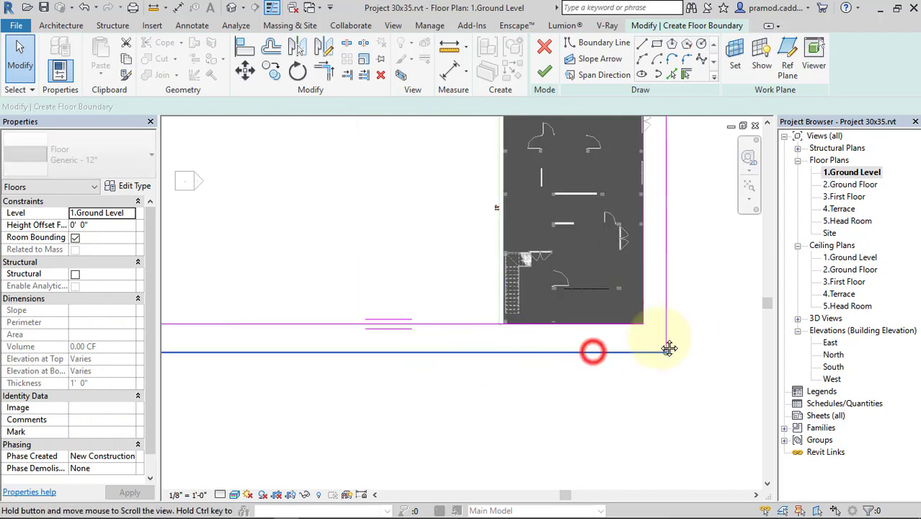
scroll(349, 329, up, 2)
scroll(348, 329, up, 1)
click(344, 329)
click(317, 330)
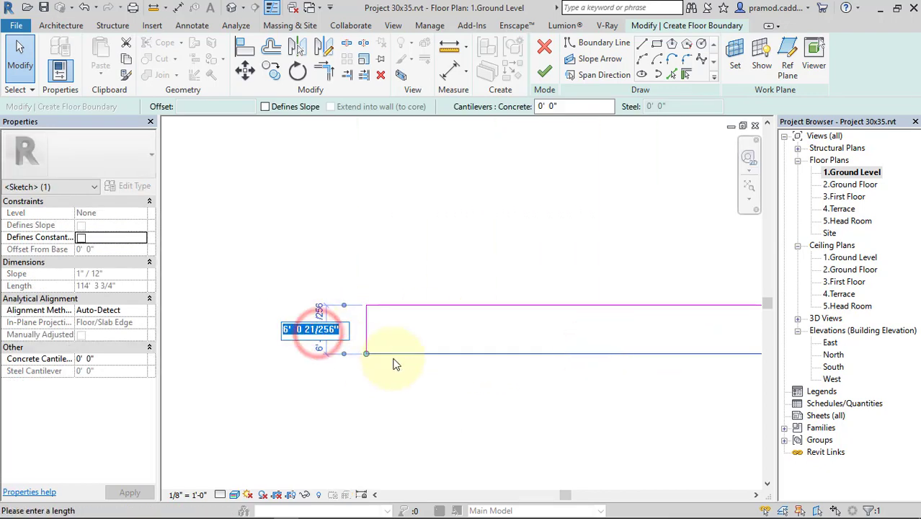
text(5)
key(Return)
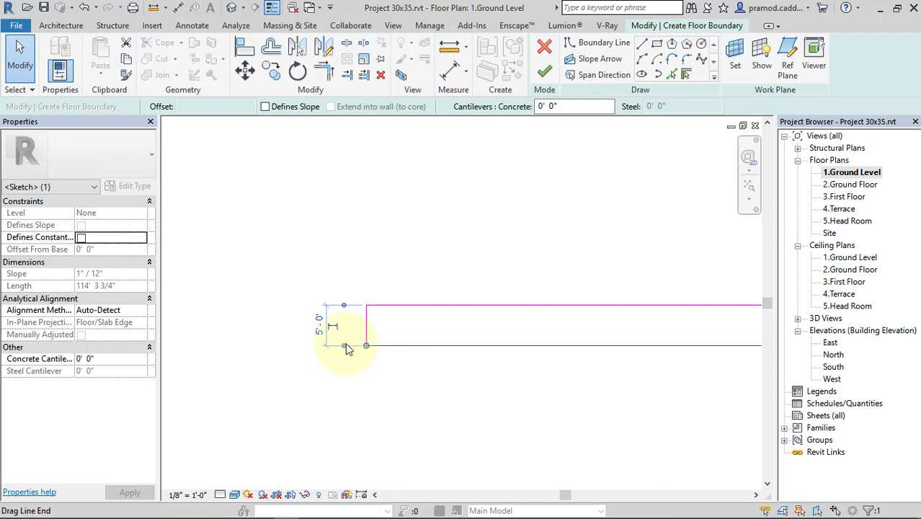
- Clear the sketch line selection and begin another boundary line
scroll(433, 357, down, 2)
scroll(395, 354, down, 3)
click(404, 352)
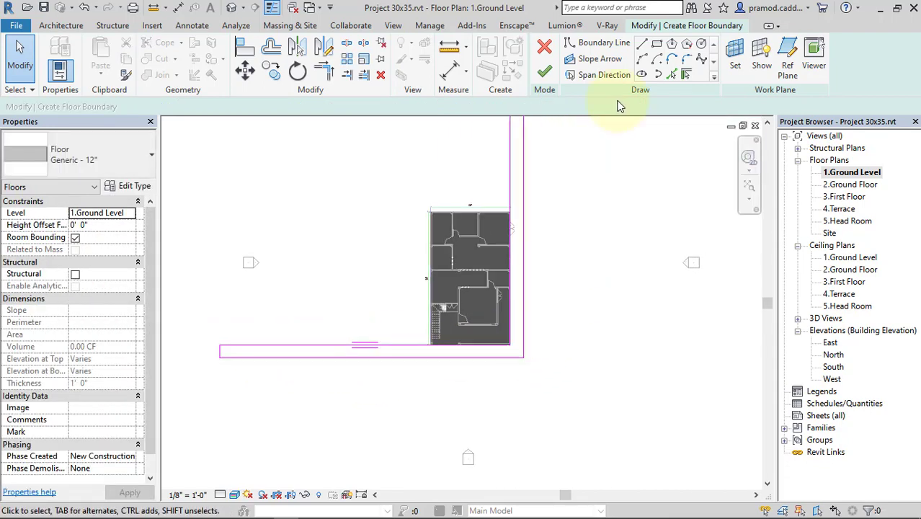
click(642, 43)
- Outline a second horizontal strip below the first one, closing it at its left end
middle_drag(261, 380, 333, 335)
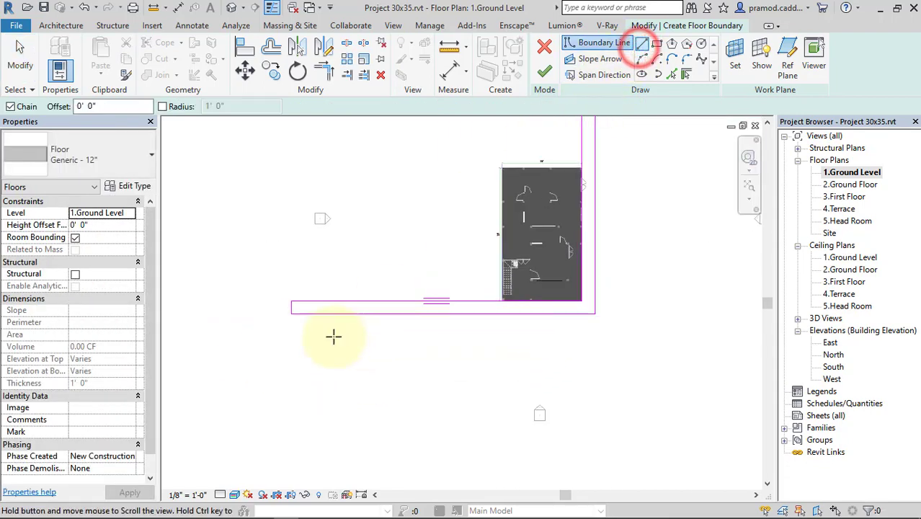
click(291, 311)
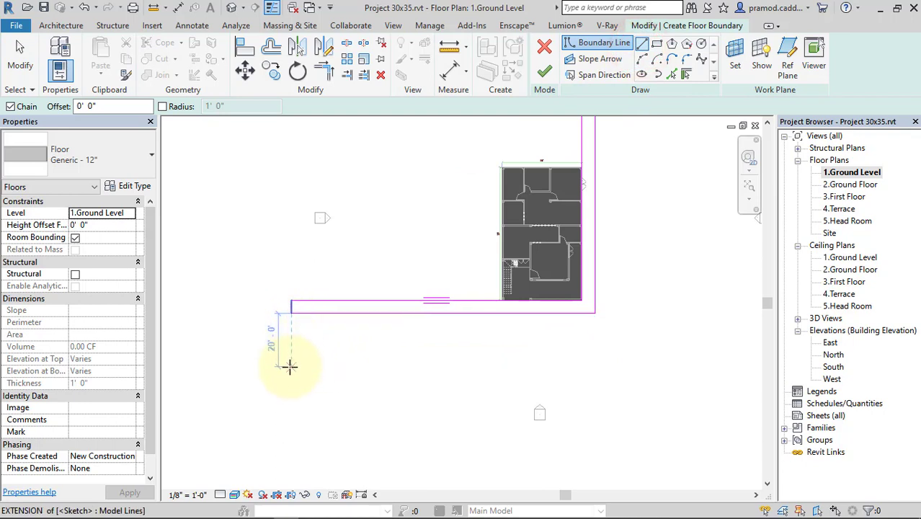
click(291, 315)
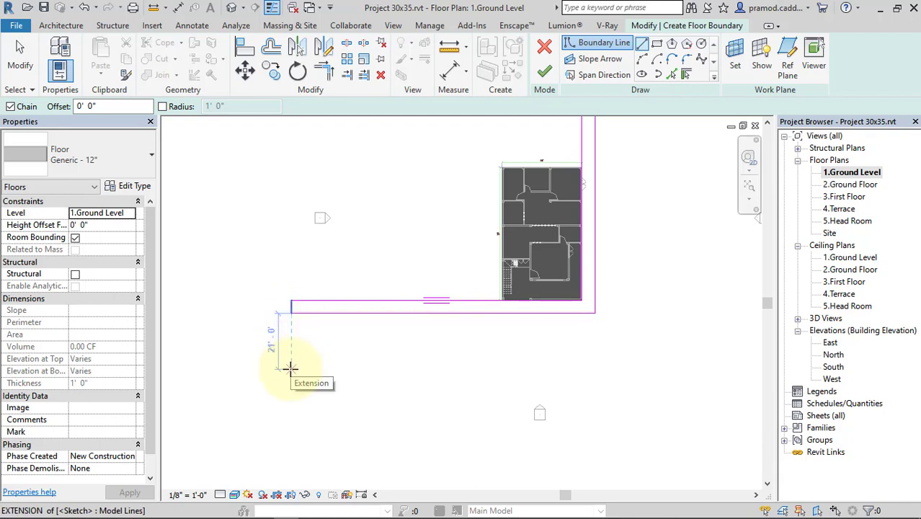
click(290, 366)
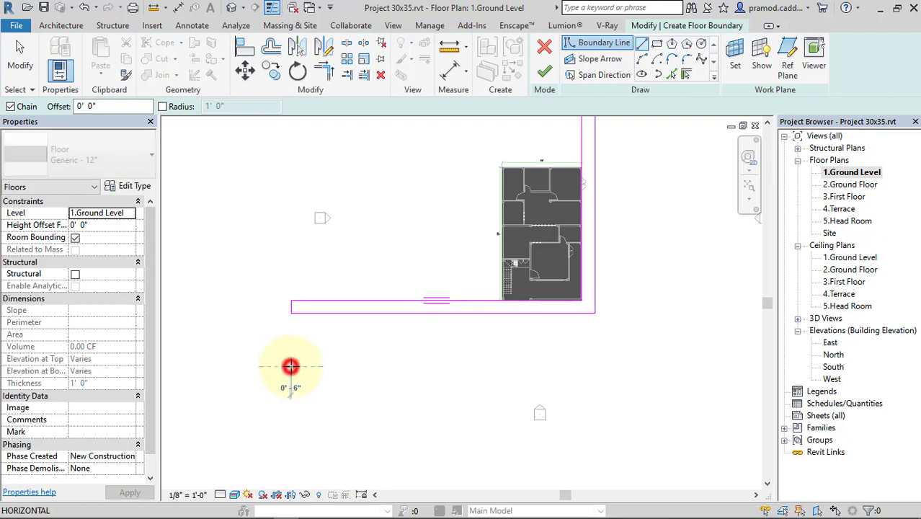
click(598, 370)
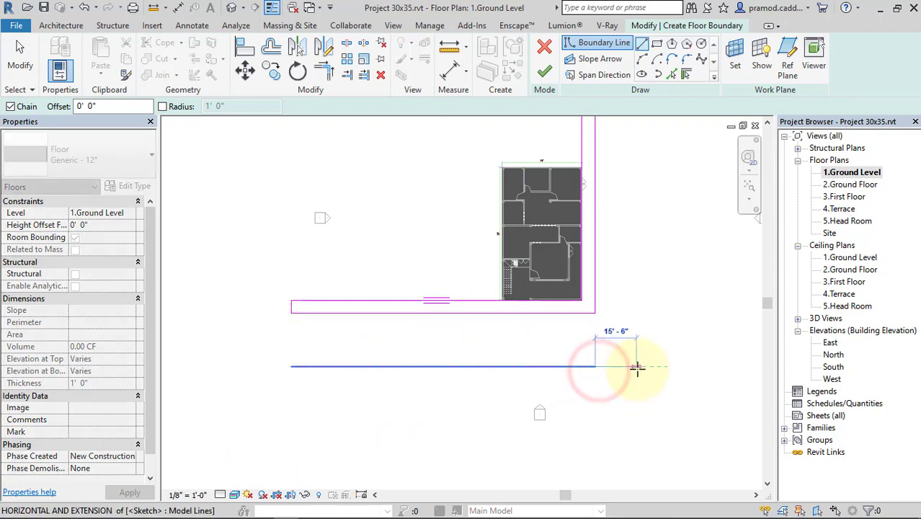
scroll(508, 363, down, 2)
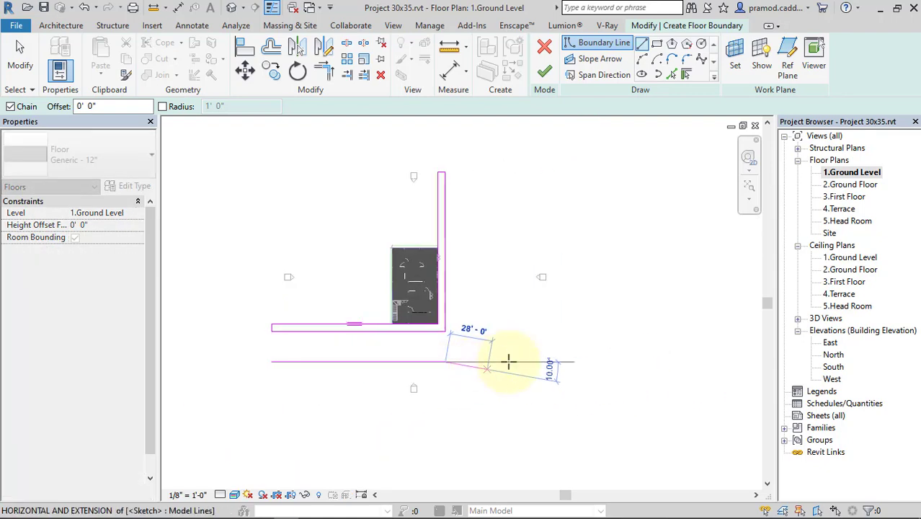
click(651, 361)
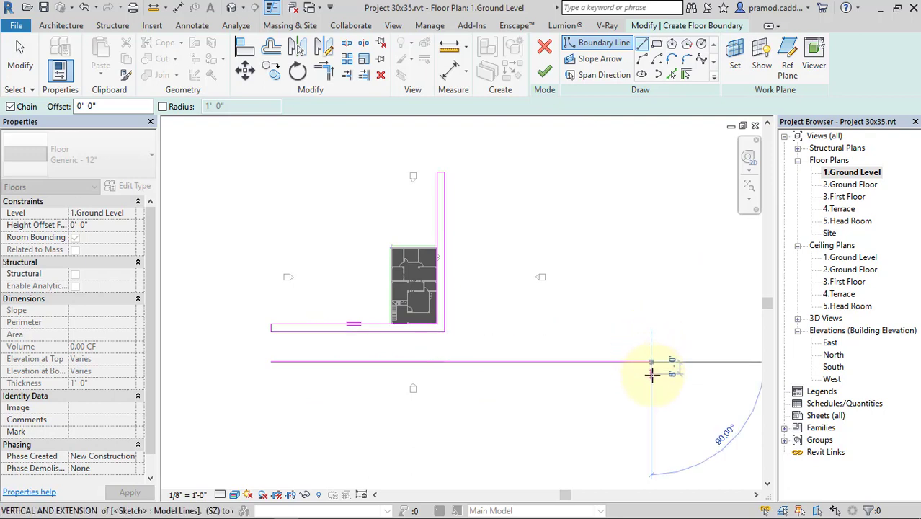
scroll(651, 373, up, 2)
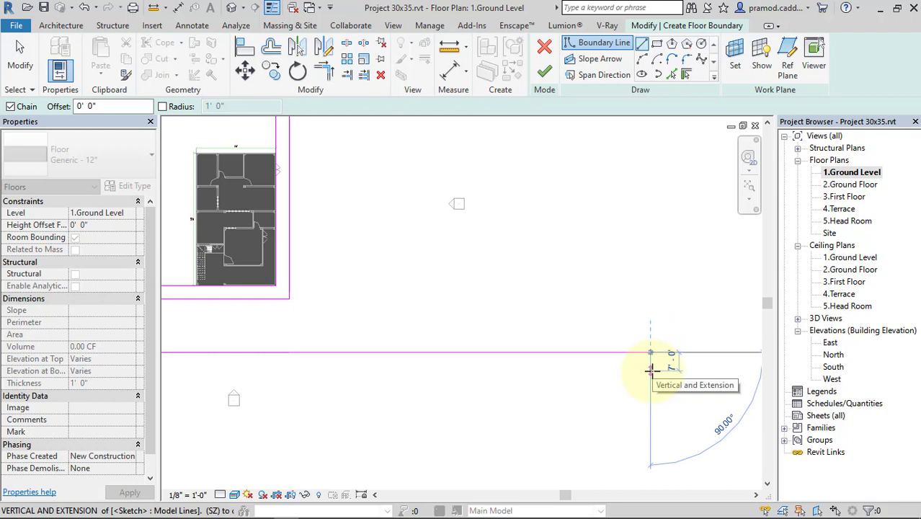
click(652, 368)
scroll(652, 369, down, 2)
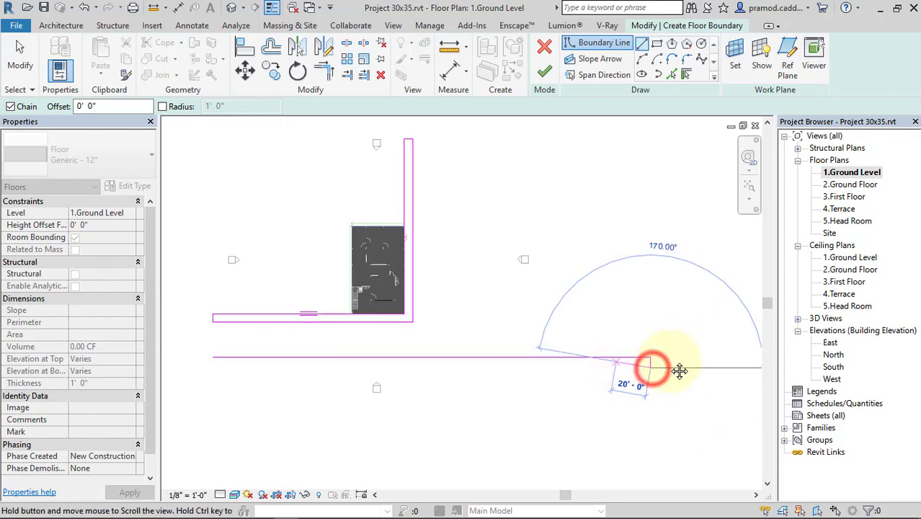
middle_drag(647, 369, 755, 370)
click(331, 368)
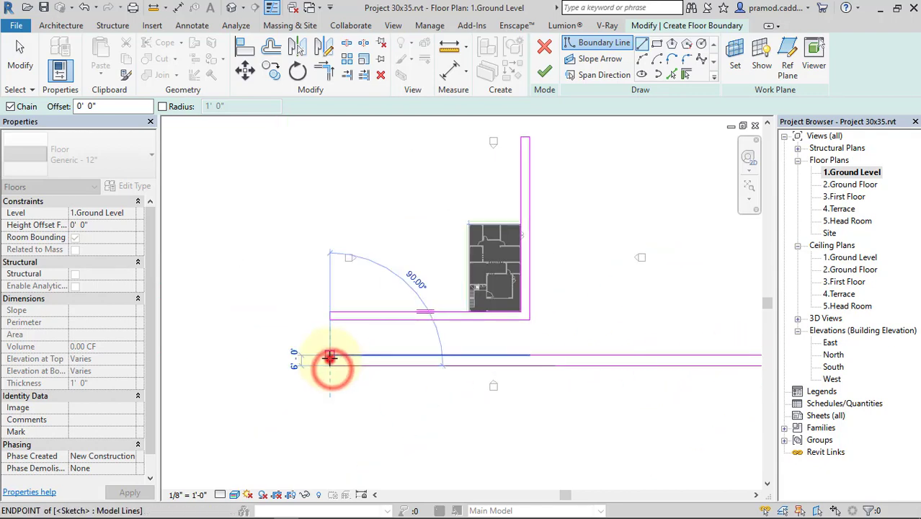
key(Escape)
- Outline the vertical strip beside the house, joining the lower road strip and closing at the top
middle_drag(524, 345, 421, 380)
scroll(438, 238, up, 1)
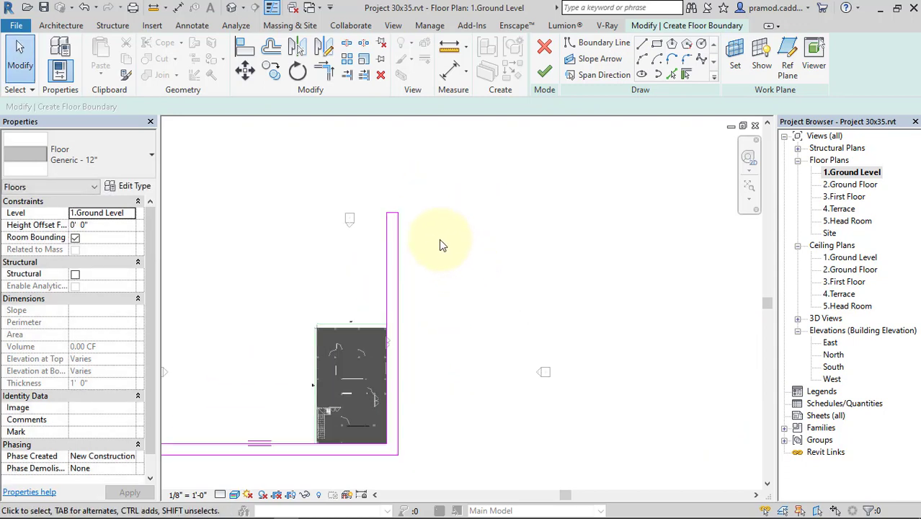
click(642, 44)
click(396, 214)
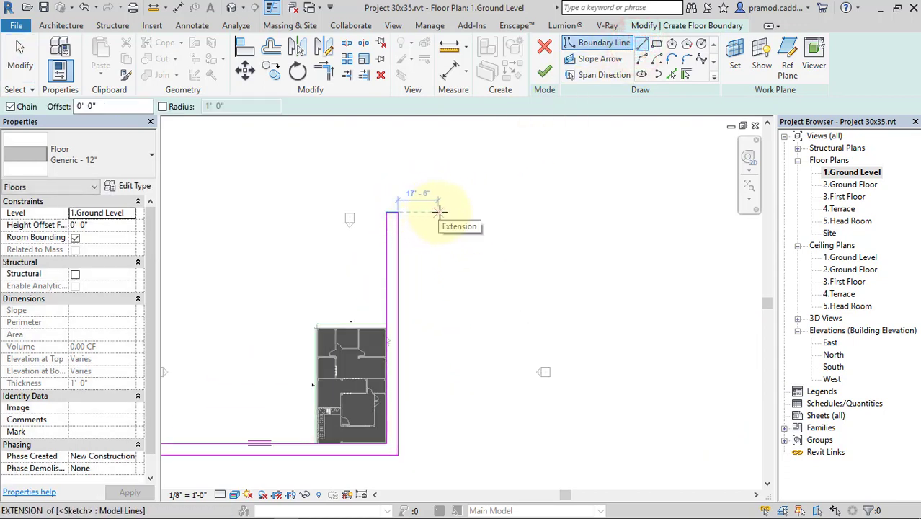
click(439, 212)
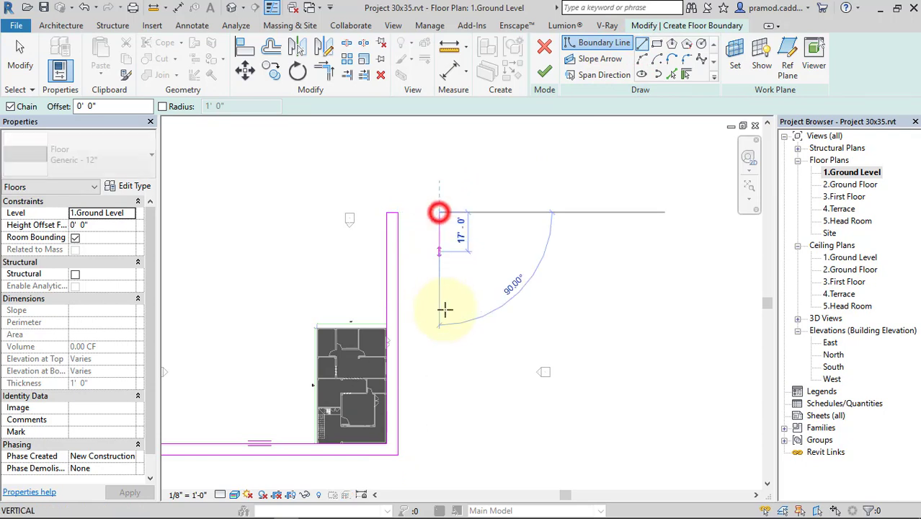
middle_drag(442, 309, 440, 216)
click(438, 364)
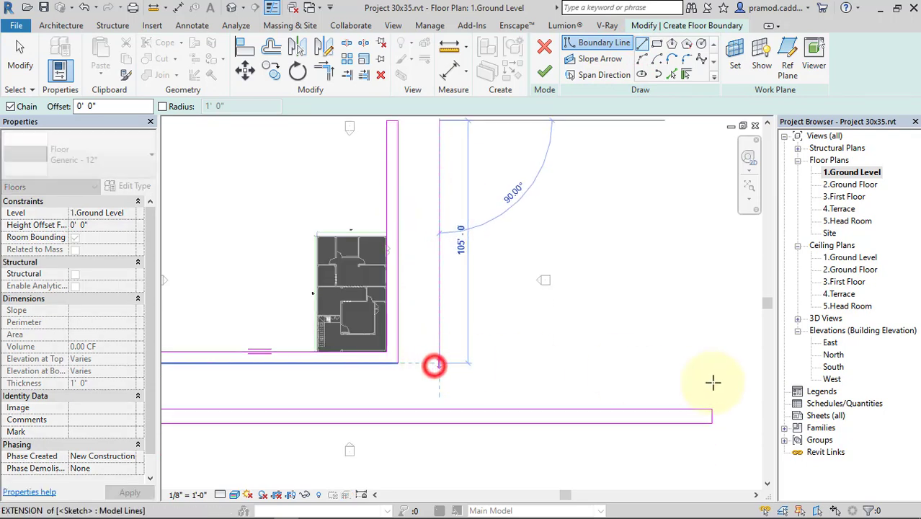
click(712, 365)
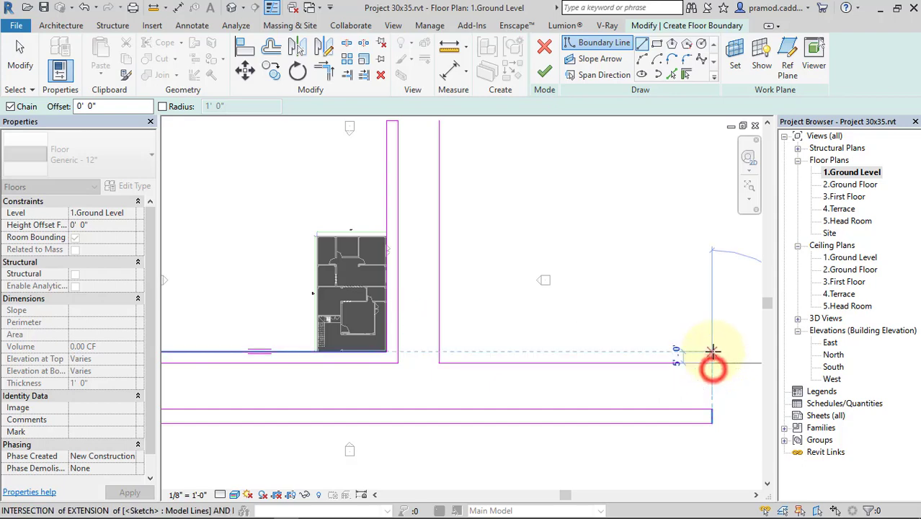
click(713, 352)
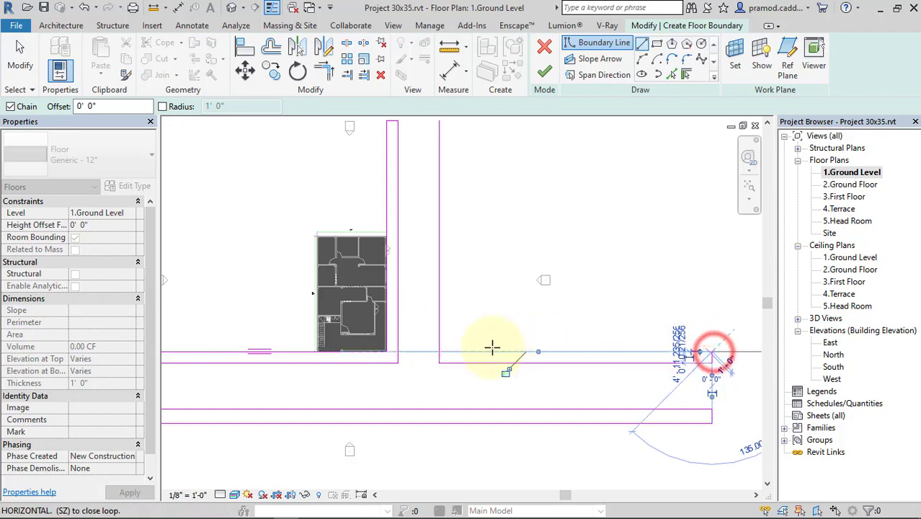
click(456, 351)
ctrl+scroll(456, 352, up, 3)
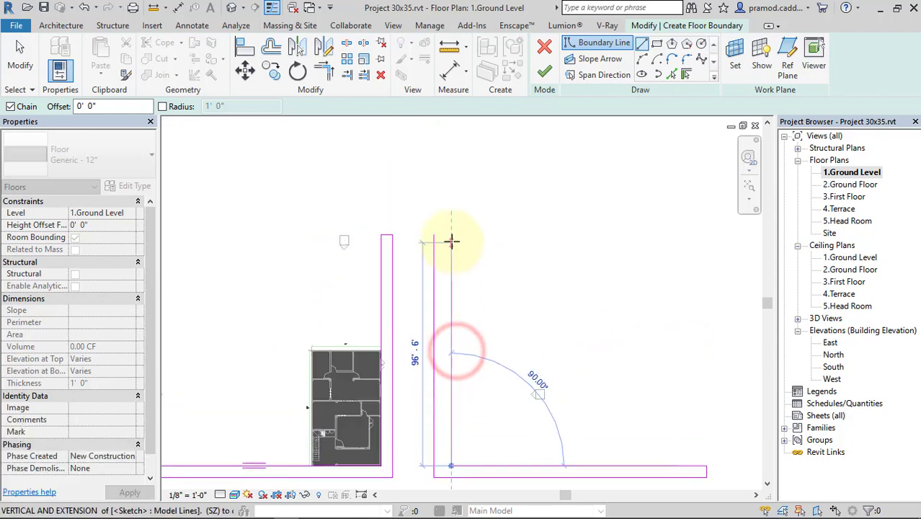
click(449, 239)
click(435, 235)
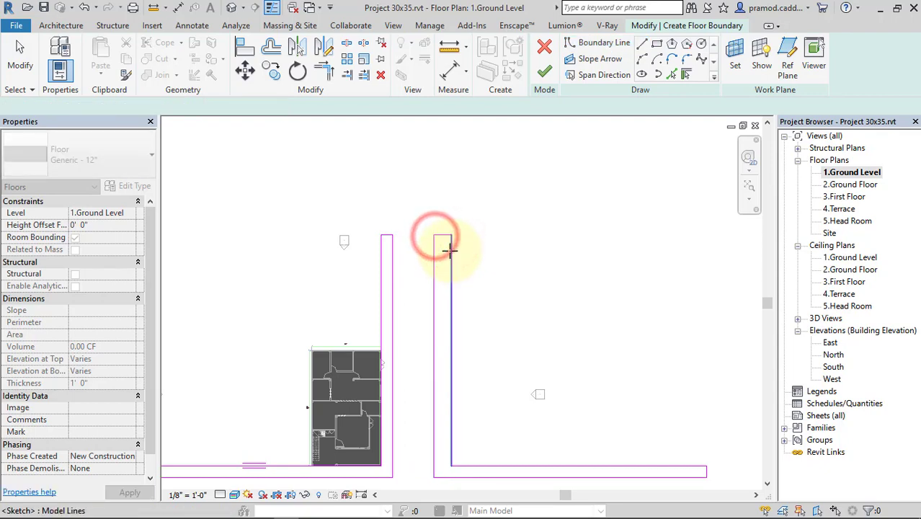
- Change the 7' 6" length of a vertical boundary line
key(Escape)
key(Escape)
click(450, 250)
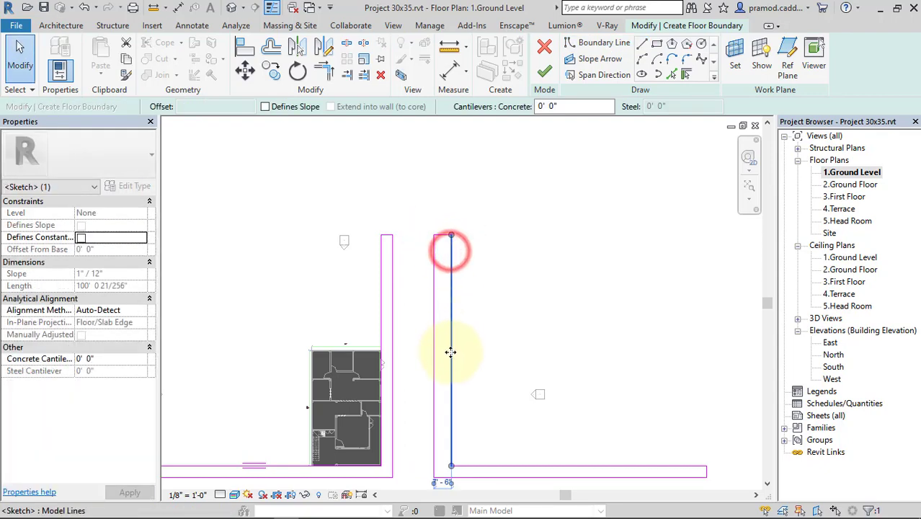
scroll(452, 433, up, 2)
scroll(470, 326, up, 2)
click(471, 310)
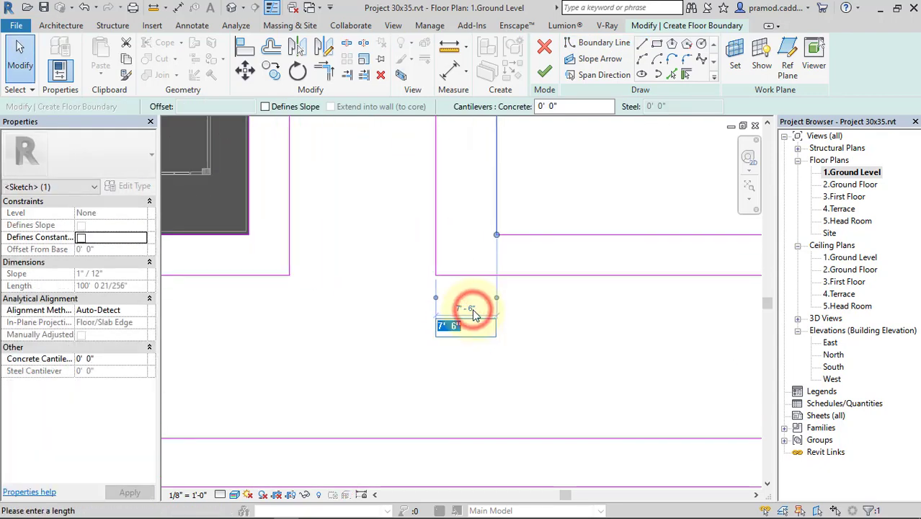
key(Return)
- Set the horizontal boundary strip width to 4'
click(551, 232)
scroll(433, 253, down, 2)
middle_drag(552, 233, 312, 270)
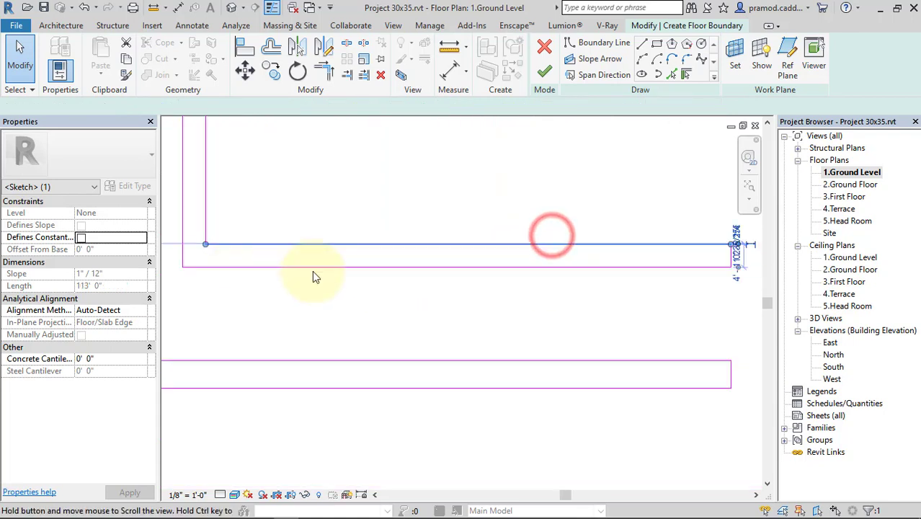
scroll(489, 240, up, 3)
scroll(433, 249, up, 3)
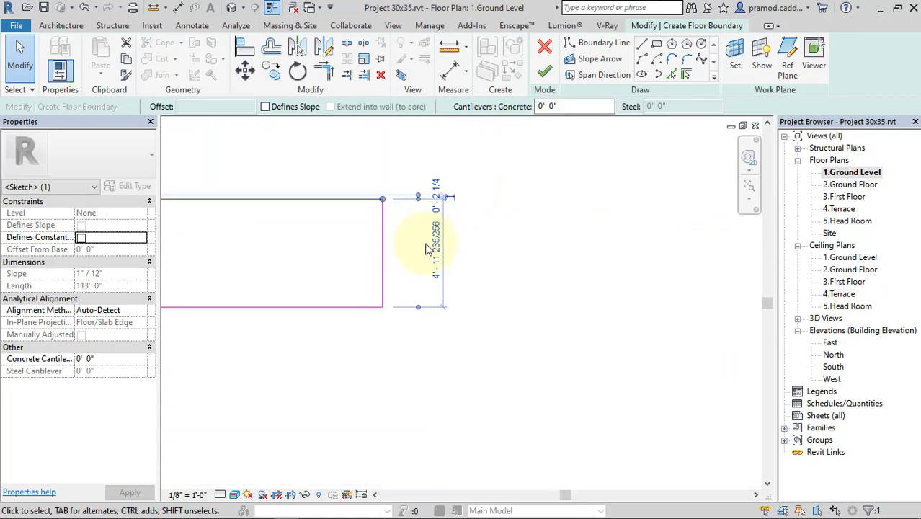
text(4)
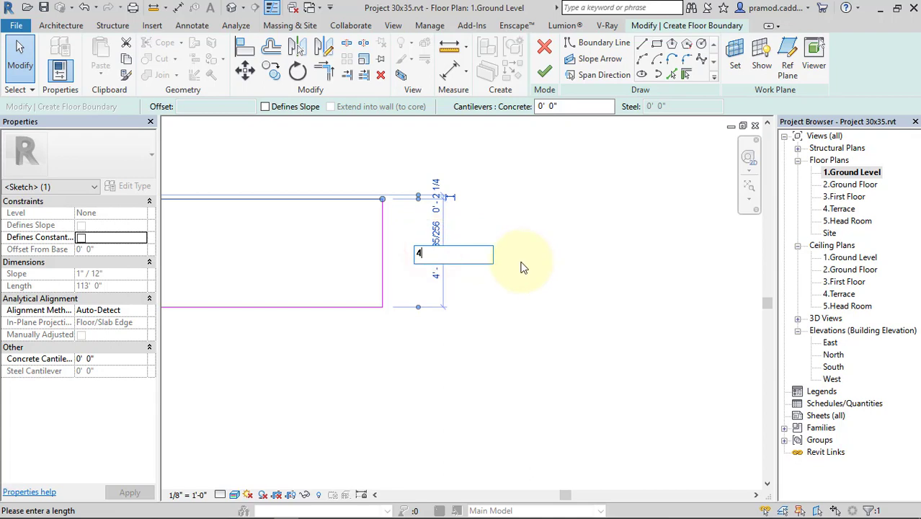
text(')
key(Return)
scroll(508, 305, up, 2)
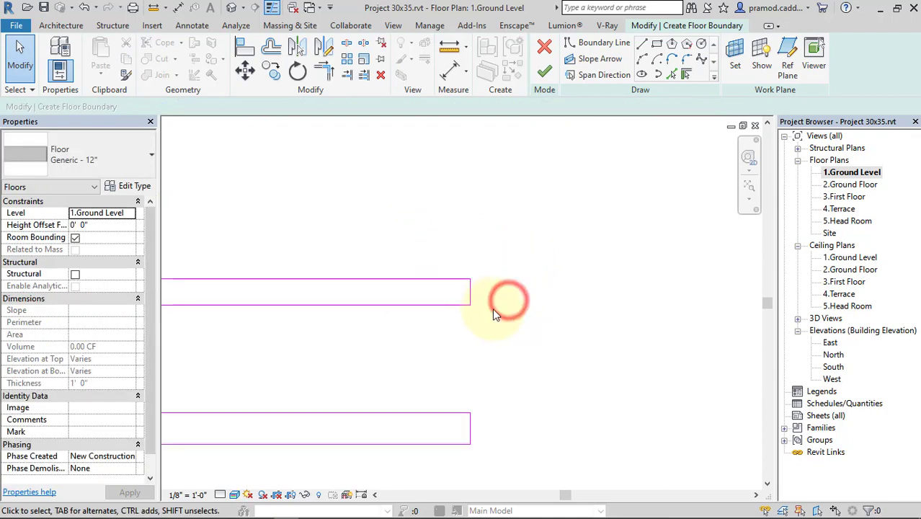
middle_drag(493, 308, 682, 317)
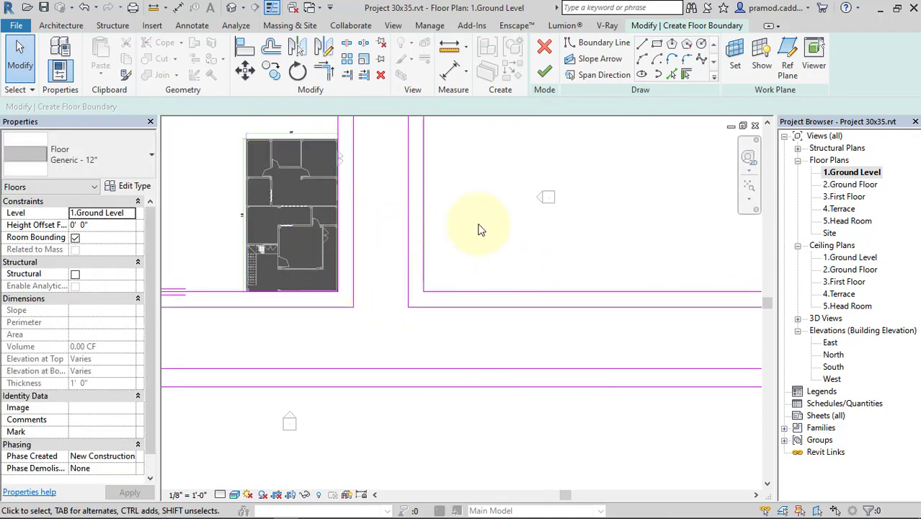
- Finish the road floors, review them in the default 3D view, then start a new floor on 1.Ground Level
click(544, 74)
click(231, 7)
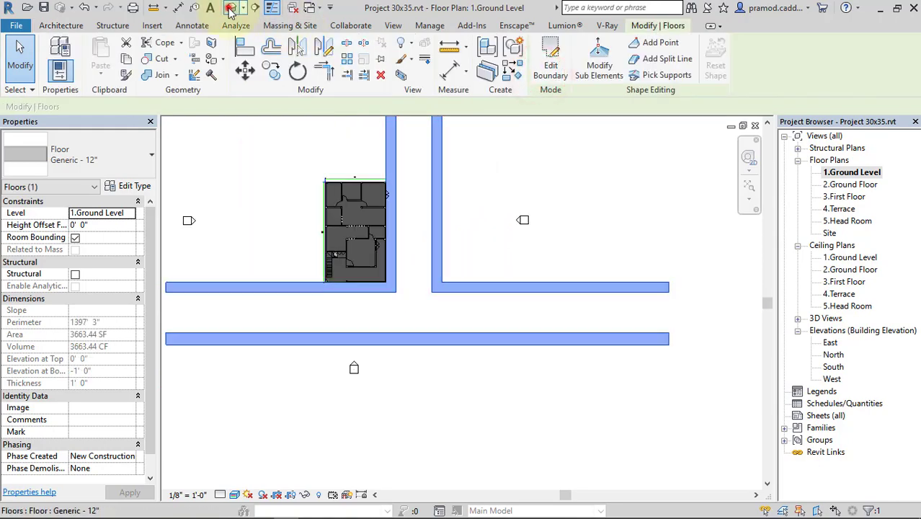
shift+middle_drag(429, 338, 433, 304)
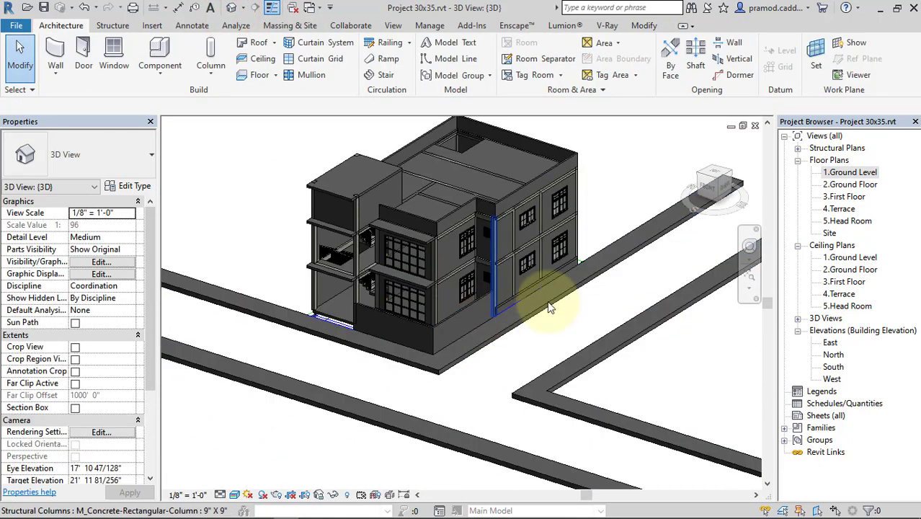
double_click(842, 173)
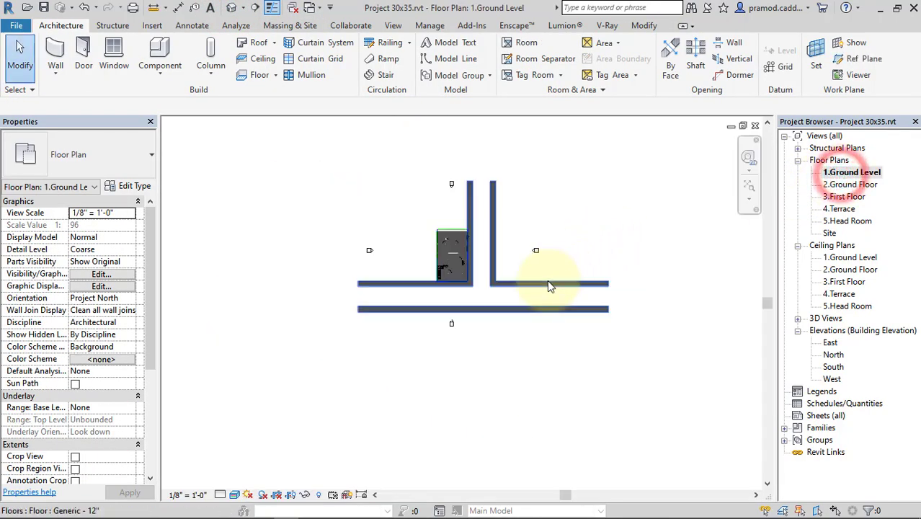
click(243, 77)
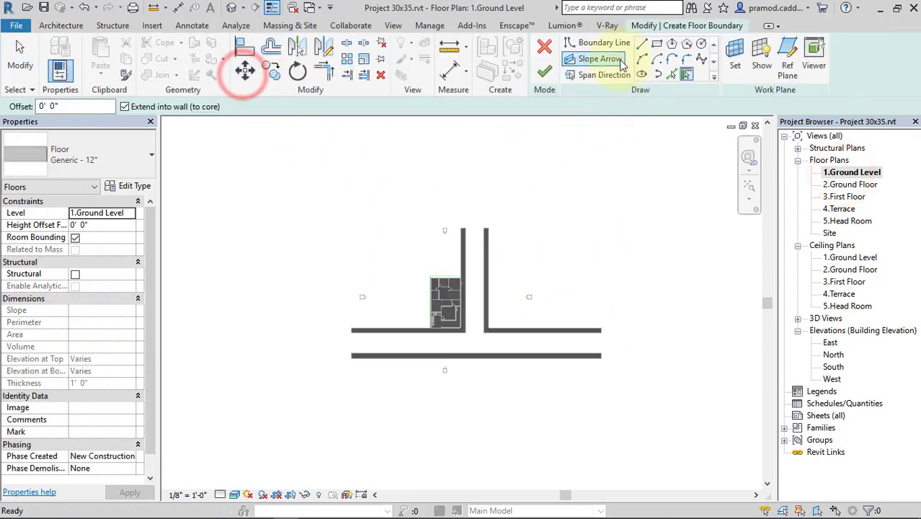
- Trace the new floor boundary from the left wall corner along the wall edges to the junction
click(641, 43)
scroll(361, 339, up, 1)
scroll(360, 340, up, 1)
click(337, 334)
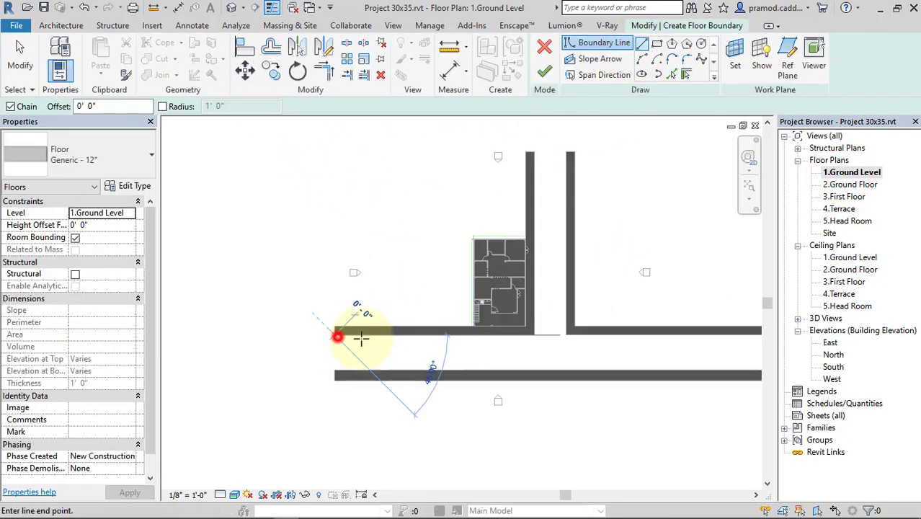
click(536, 336)
click(536, 151)
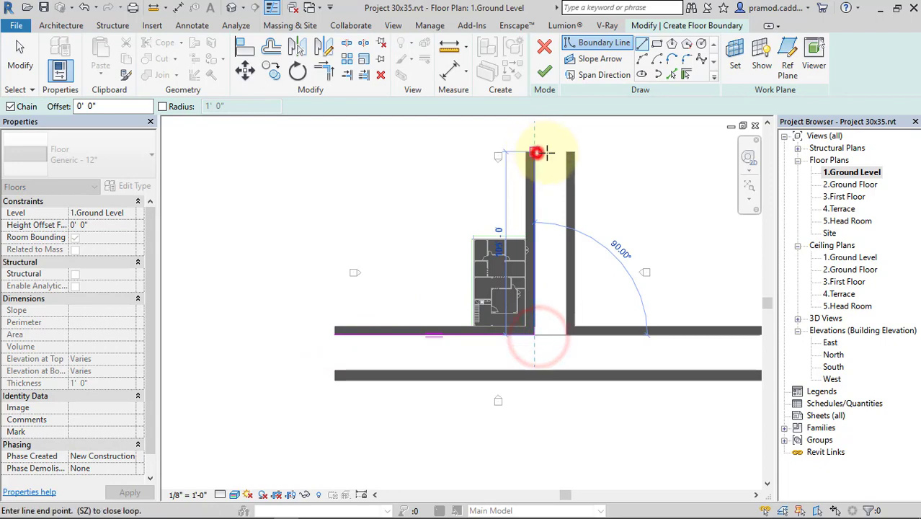
click(565, 154)
click(564, 330)
- Extend the boundary to the road's right end, close the roughly 240' loop, and finish the floor
middle_drag(709, 478, 617, 442)
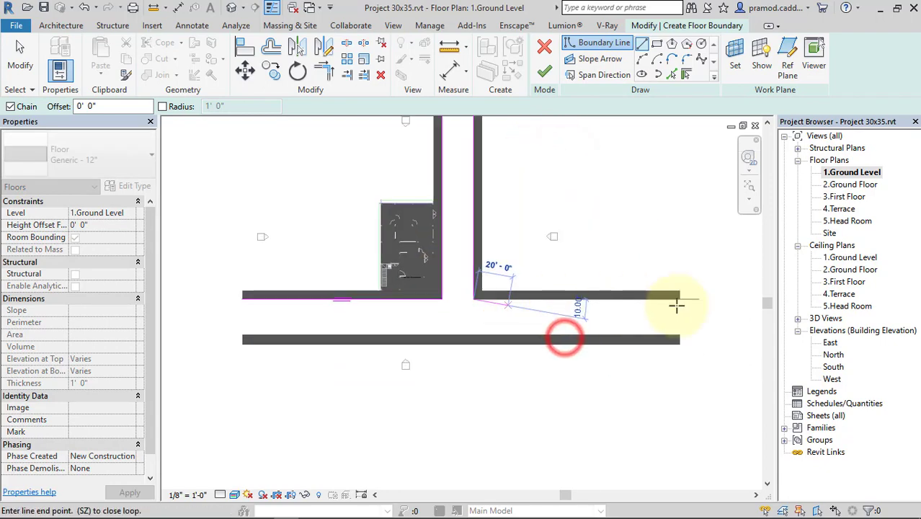
click(679, 298)
click(679, 333)
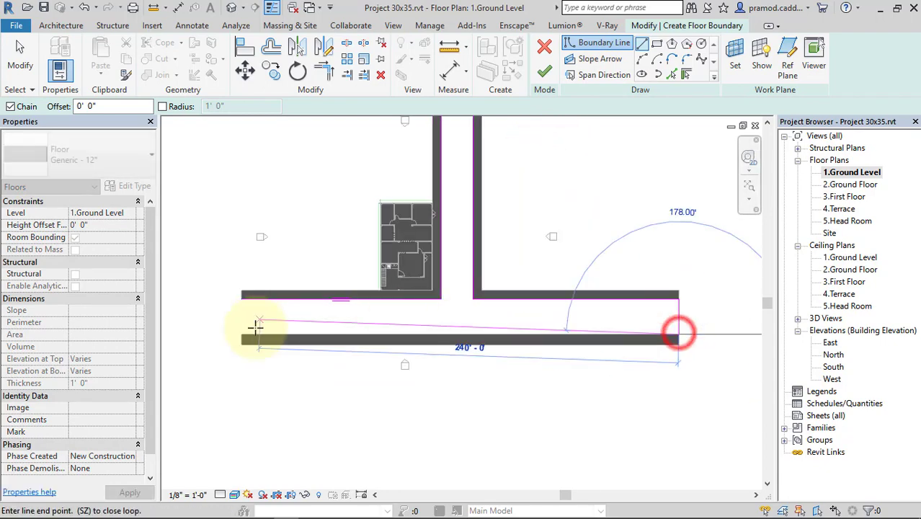
click(243, 334)
click(243, 299)
click(544, 71)
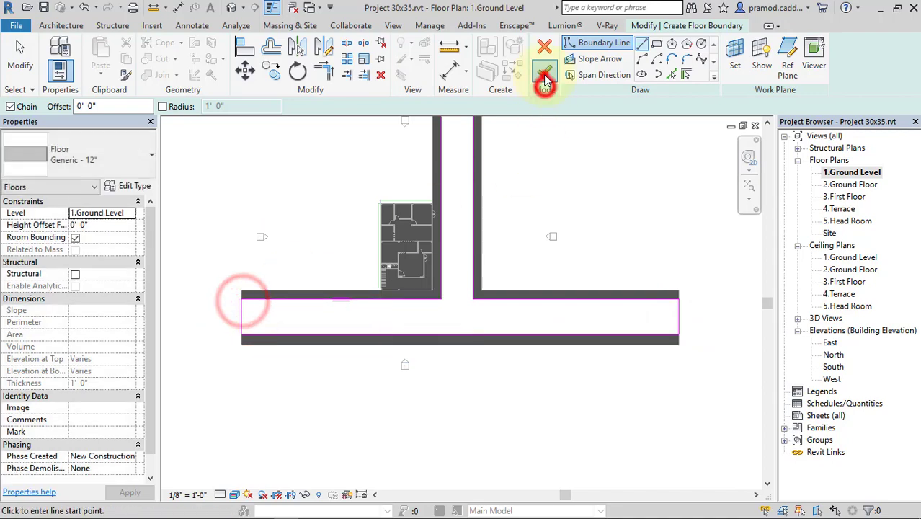
- Give the Generic - 12" road floor a 0' 3" height offset from level
mouse_move(549, 340)
shift+middle_down()
mouse_move(785, 329)
mouse_move(644, 376)
mouse_move(456, 374)
mouse_move(504, 356)
shift+middle_up()
scroll(504, 356, up, 3)
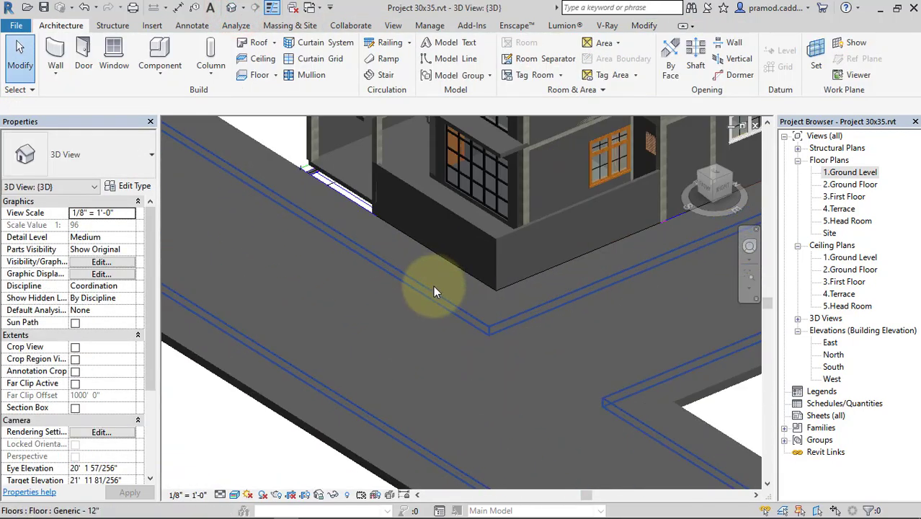
click(436, 284)
scroll(504, 310, up, 2)
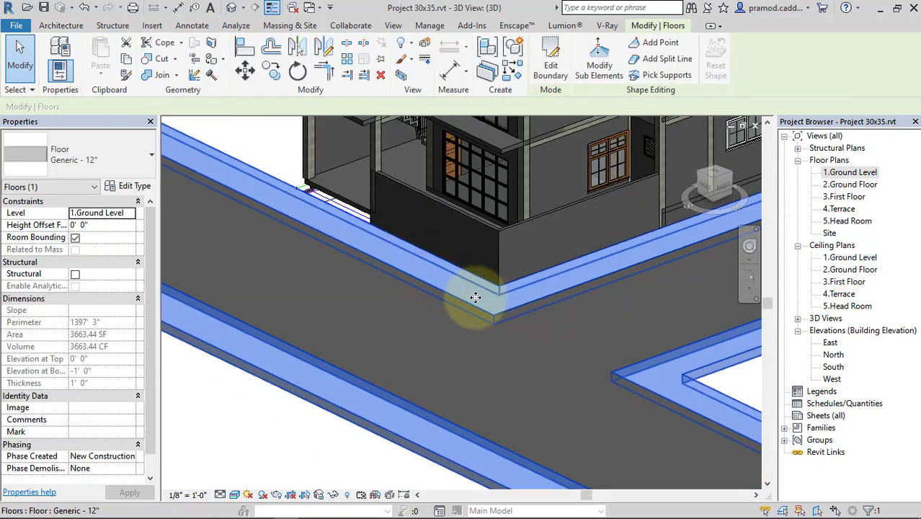
click(103, 229)
text(3)
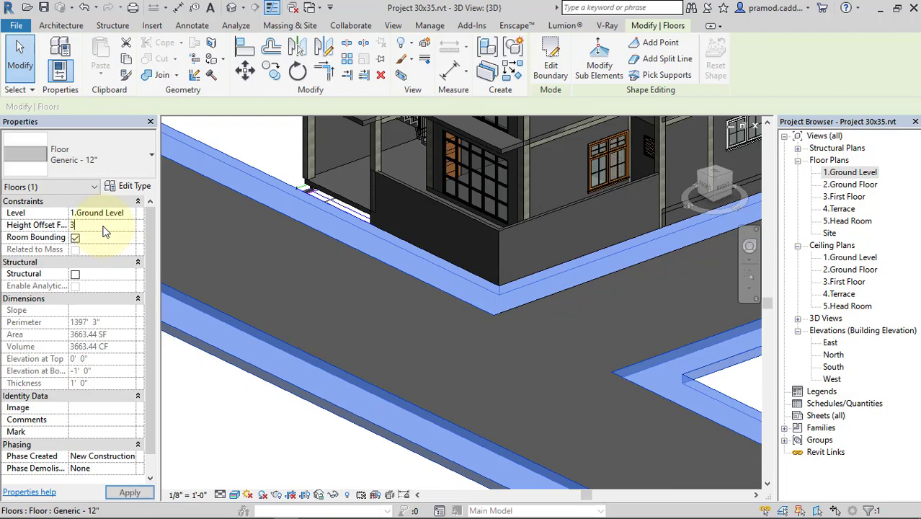
key(Return)
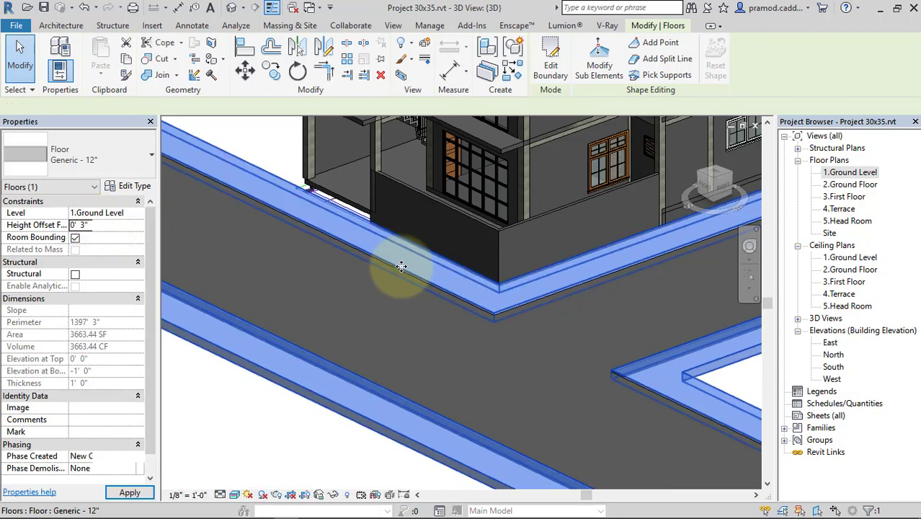
key(Escape)
scroll(447, 288, down, 2)
mouse_move(491, 295)
shift+middle_down()
mouse_move(539, 261)
mouse_move(675, 324)
mouse_move(443, 205)
mouse_move(401, 339)
shift+middle_up()
- Set the corner 9 X 12 concrete column's base to 1.Ground Level with 0' 0" offset
scroll(401, 339, up, 2)
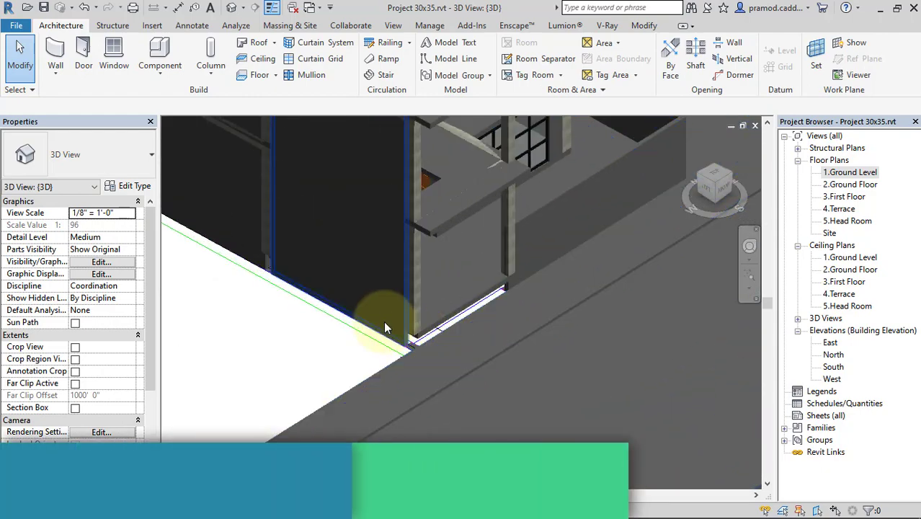
scroll(447, 336, up, 2)
scroll(445, 329, up, 3)
click(393, 277)
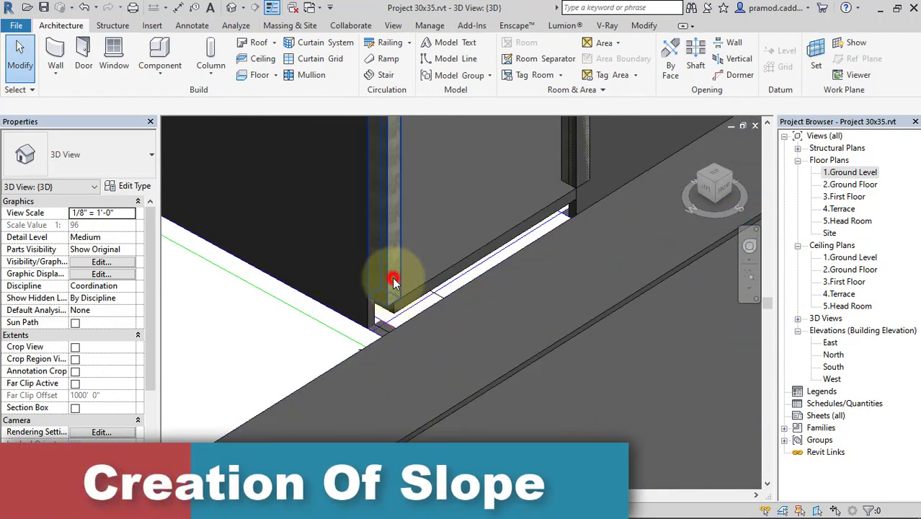
click(109, 237)
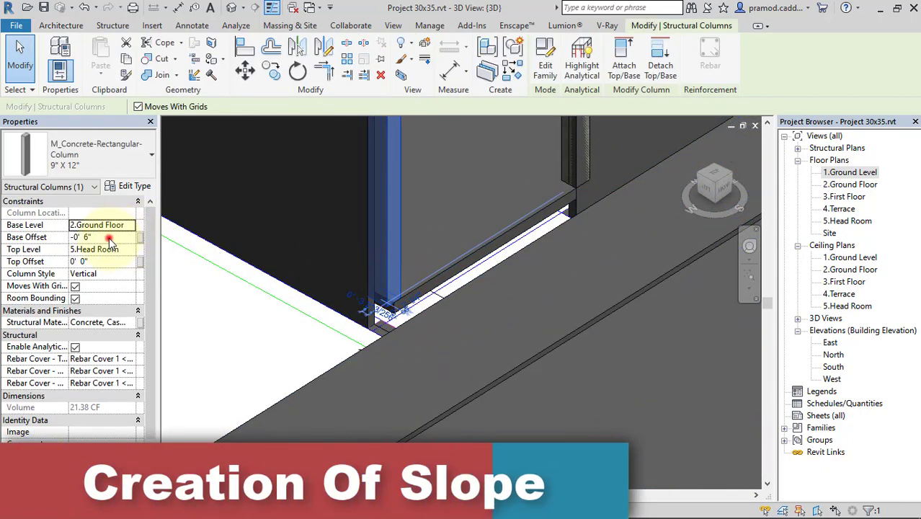
text(-6)
key(Return)
click(130, 225)
click(130, 224)
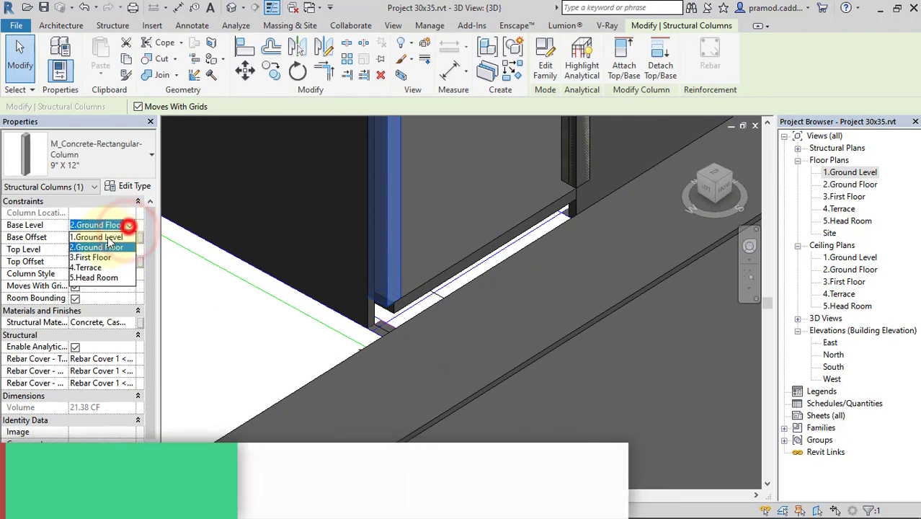
click(105, 238)
click(105, 238)
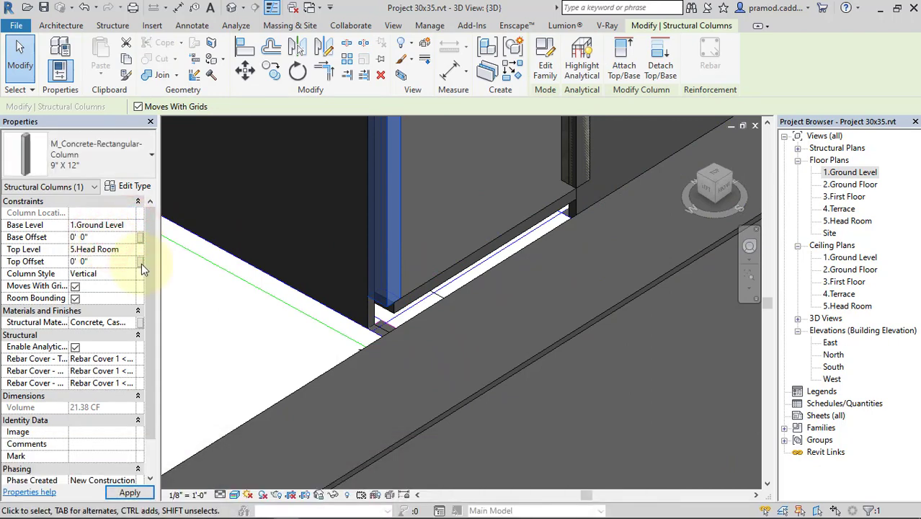
- Clear the column selection and start a new Model In-Place component
key(Escape)
click(709, 192)
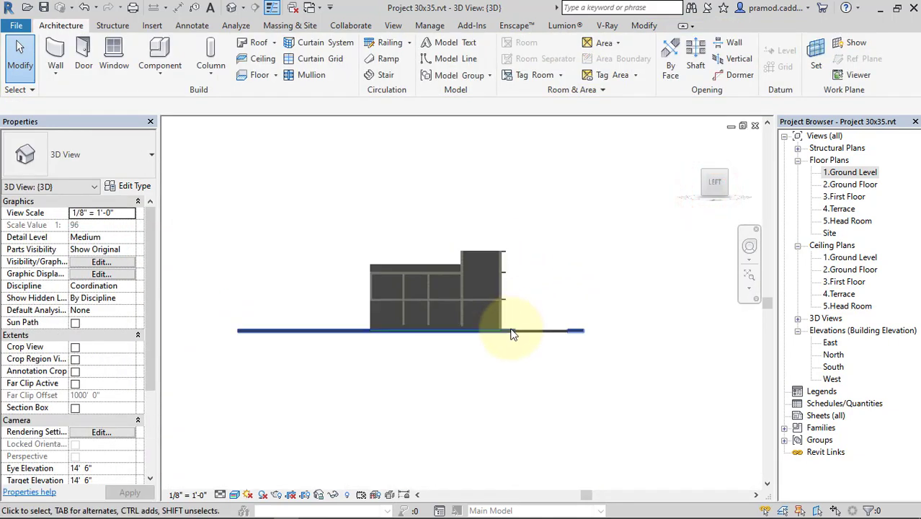
scroll(511, 338, up, 2)
scroll(578, 323, up, 2)
scroll(469, 325, up, 1)
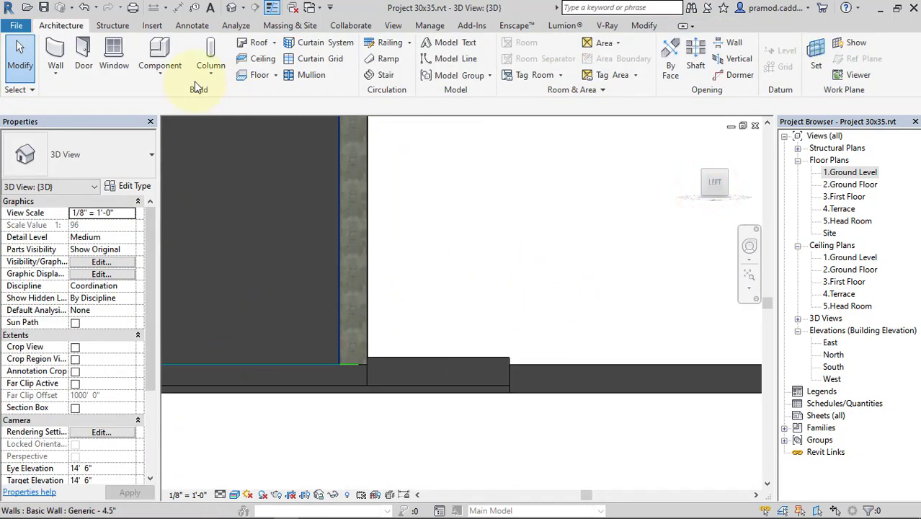
click(159, 76)
click(179, 126)
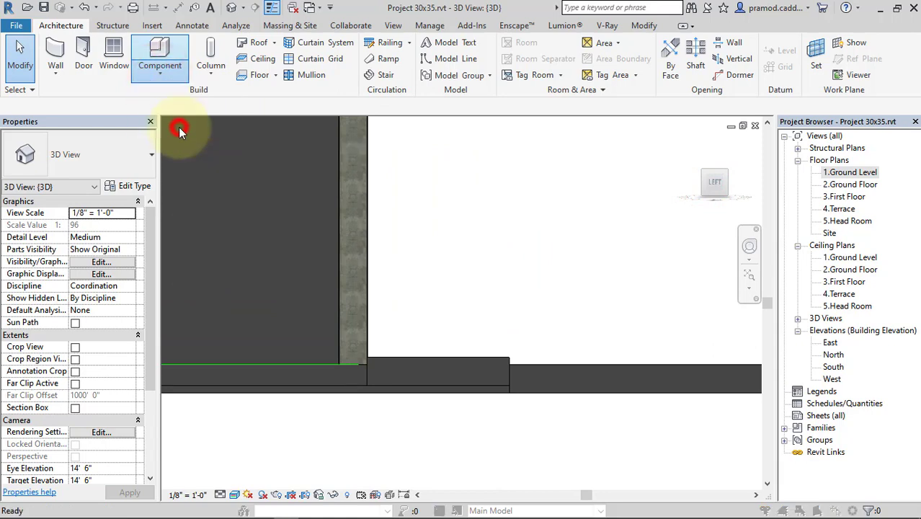
- Choose Stairs as the family category and accept the name Stairs 1
scroll(450, 204, down, 2)
scroll(445, 229, down, 1)
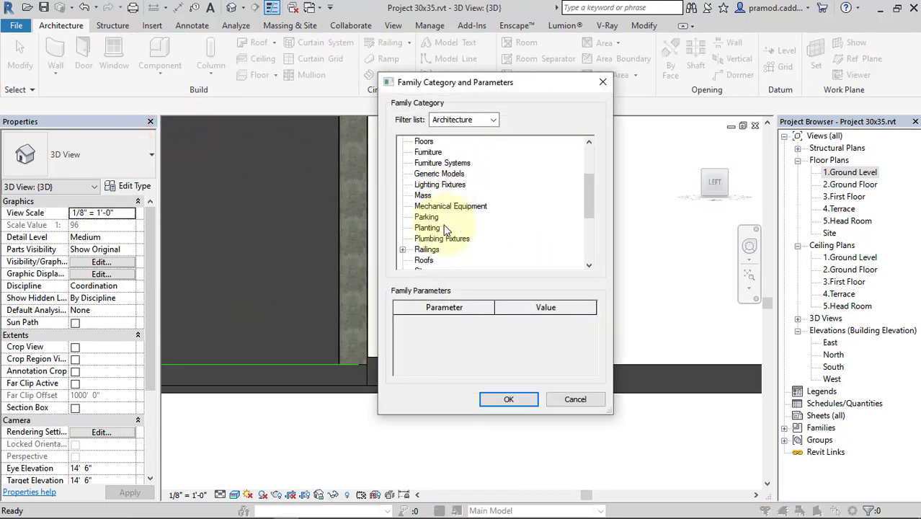
scroll(435, 250, down, 1)
scroll(431, 249, down, 1)
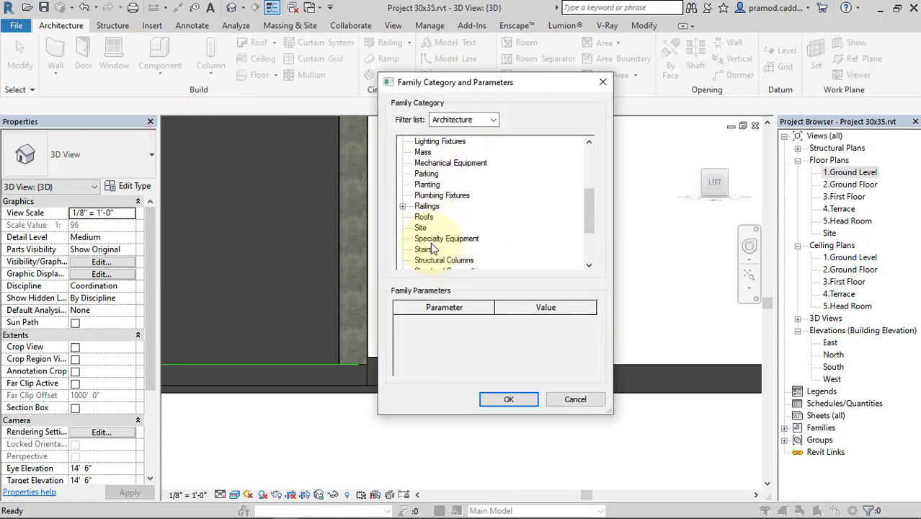
scroll(433, 250, down, 1)
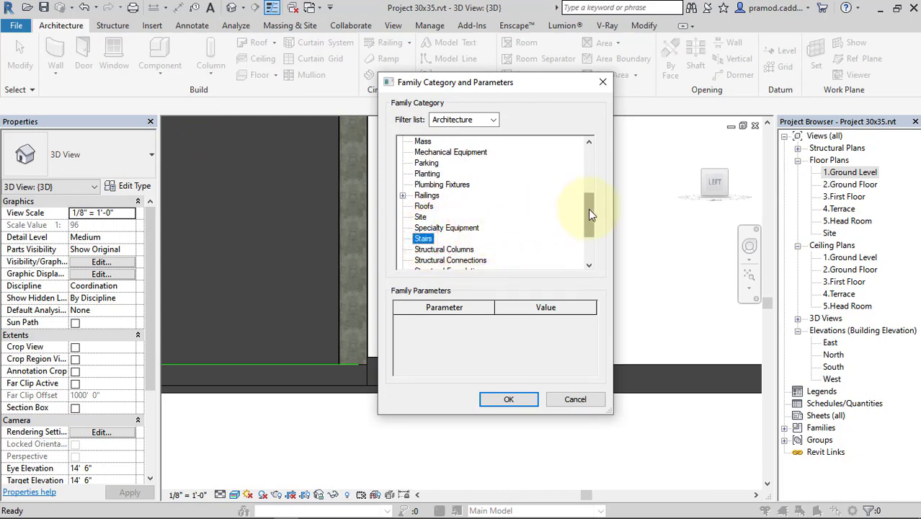
drag(589, 209, 524, 216)
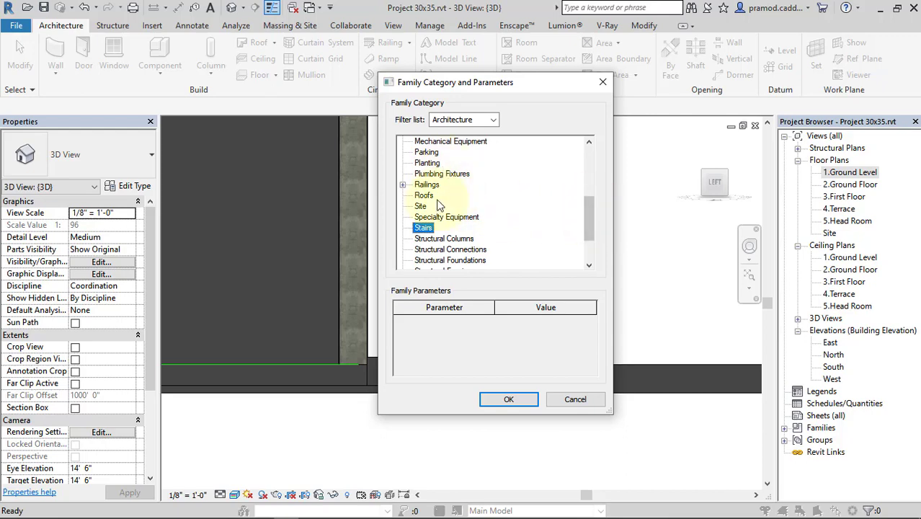
click(505, 401)
click(589, 188)
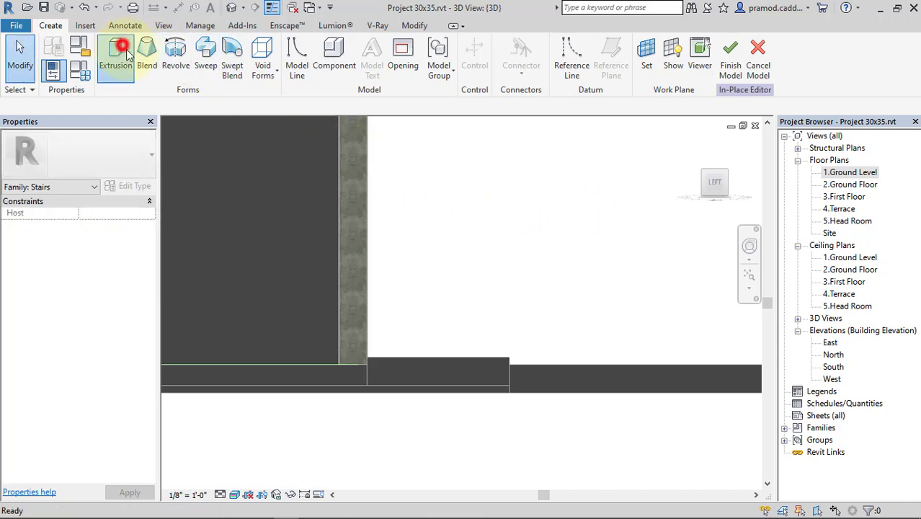
- Start an extrusion on a work plane picked on the column face, in Wireframe view
click(124, 50)
click(581, 72)
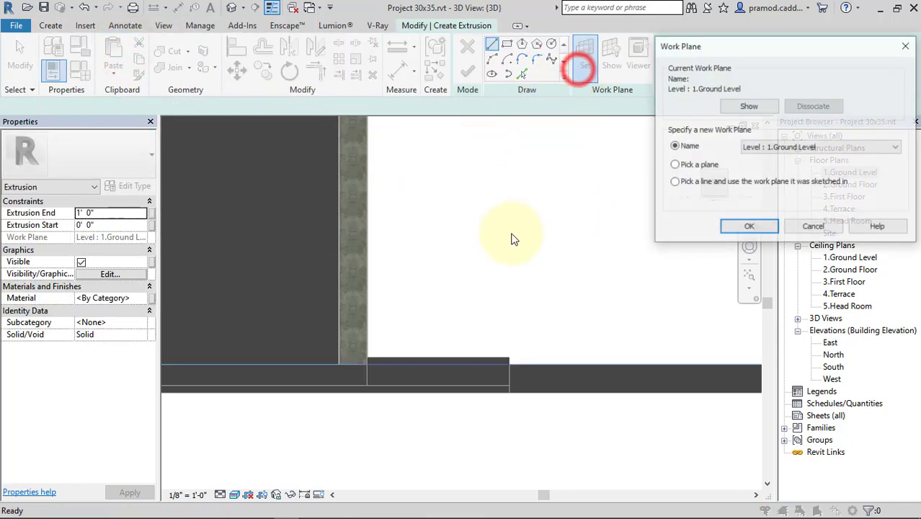
click(743, 228)
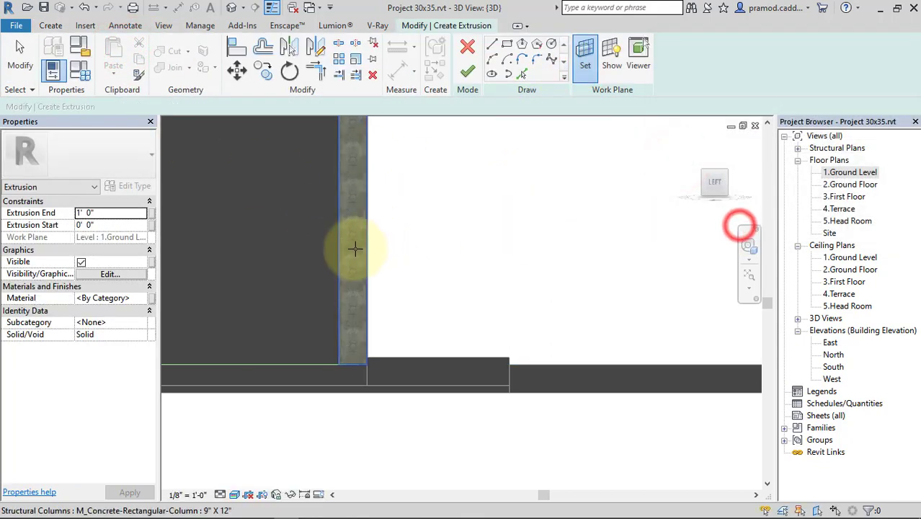
click(350, 247)
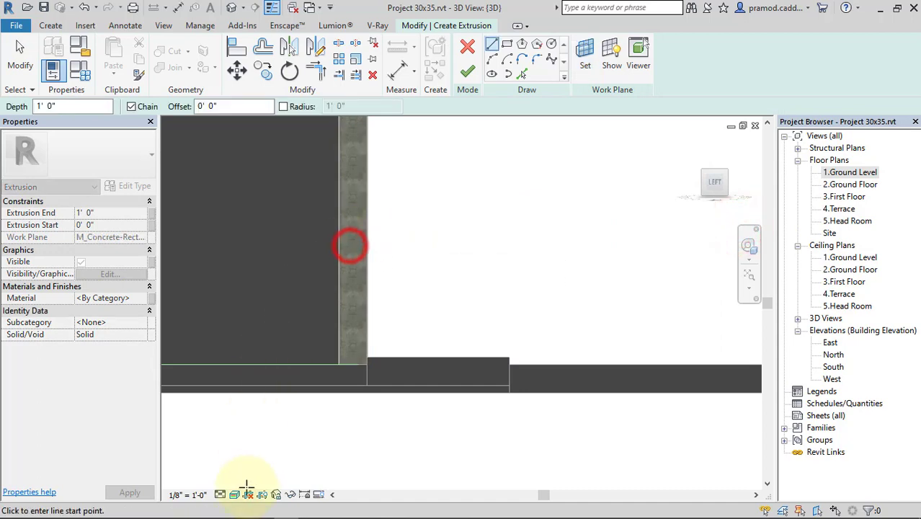
click(235, 494)
click(263, 414)
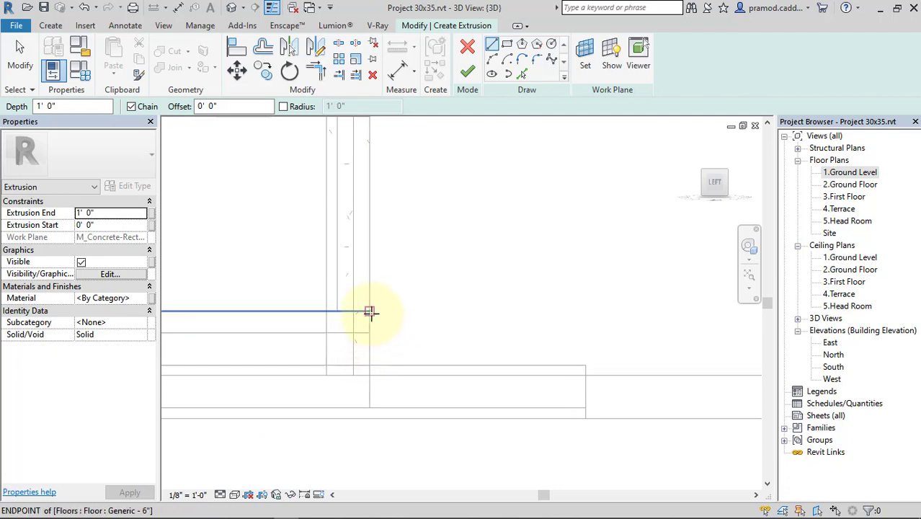
- Sketch a closed triangular slope profile from the floor edge down to the road
click(372, 313)
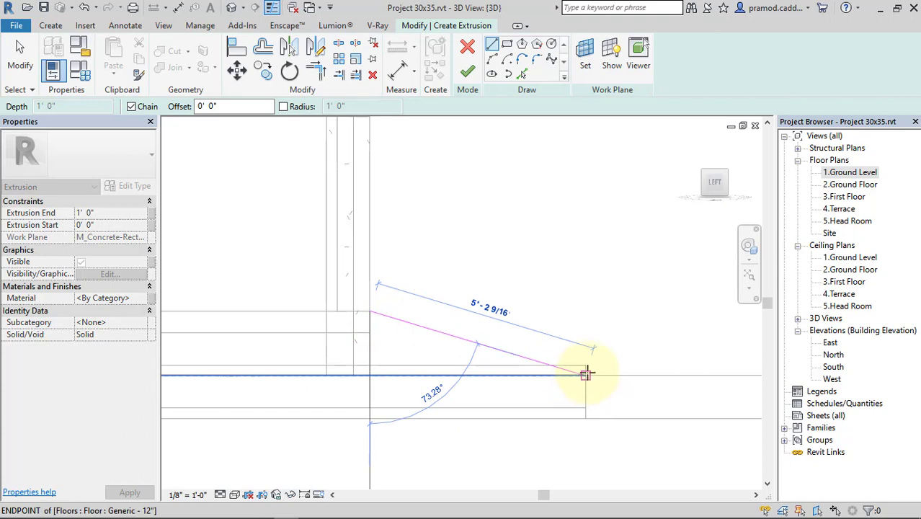
click(586, 366)
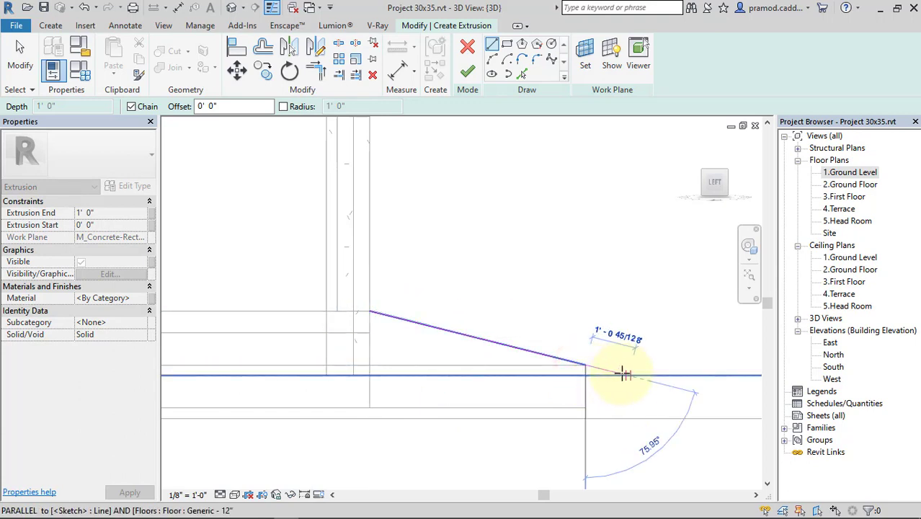
click(624, 374)
click(370, 373)
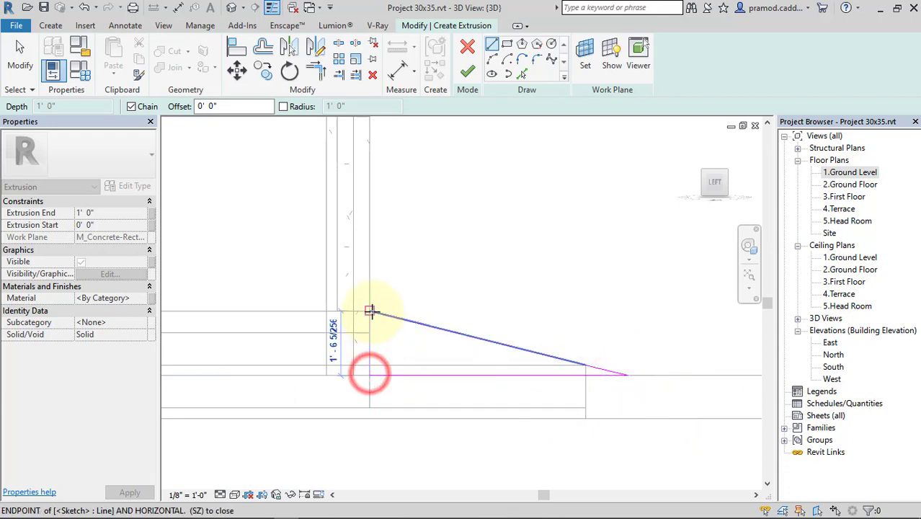
click(370, 311)
key(Escape)
click(235, 495)
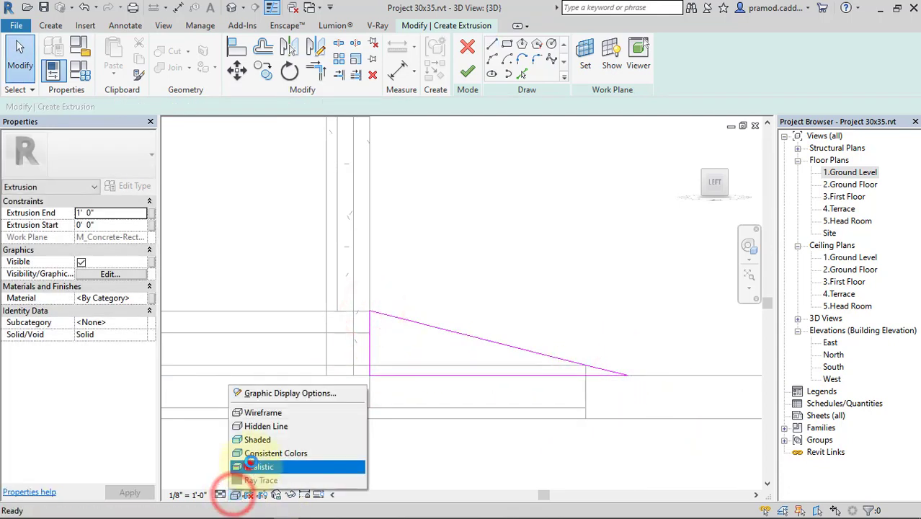
- Switch to Realistic shading, orbit to an overall view, and finish the extrusion
click(250, 466)
shift+middle_drag(401, 279, 545, 196)
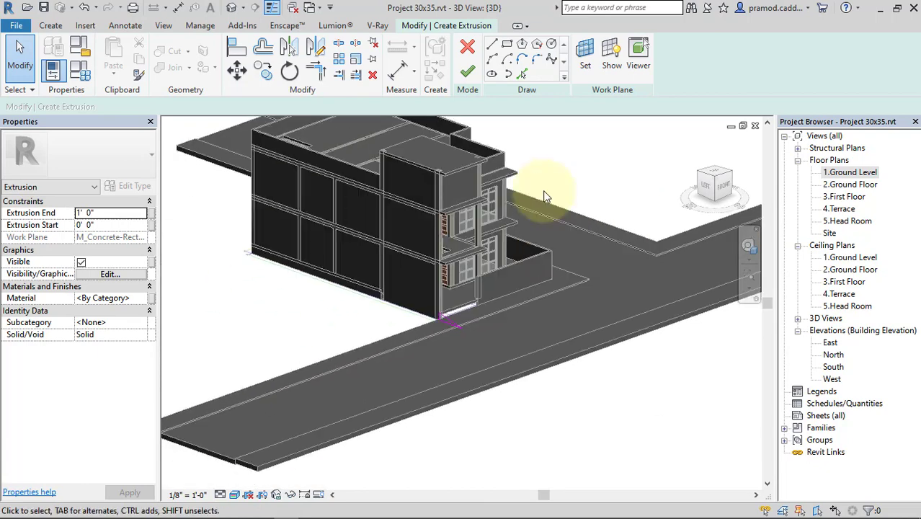
click(475, 76)
scroll(432, 317, up, 3)
key(Escape)
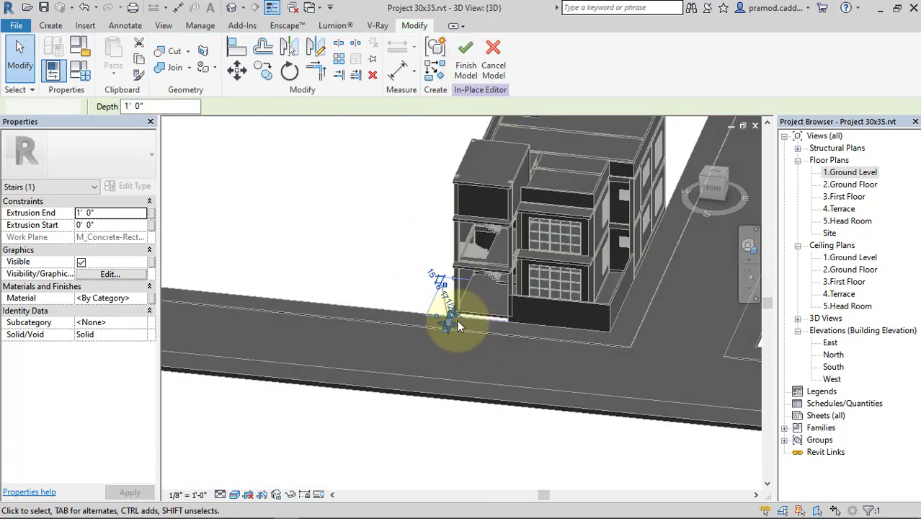
scroll(418, 307, up, 4)
- Stretch the ramp extrusion along the building front to a depth of 12' 1 1/2"
click(418, 307)
middle_drag(417, 307, 361, 322)
drag(361, 323, 622, 338)
shift+middle_drag(363, 319, 360, 230)
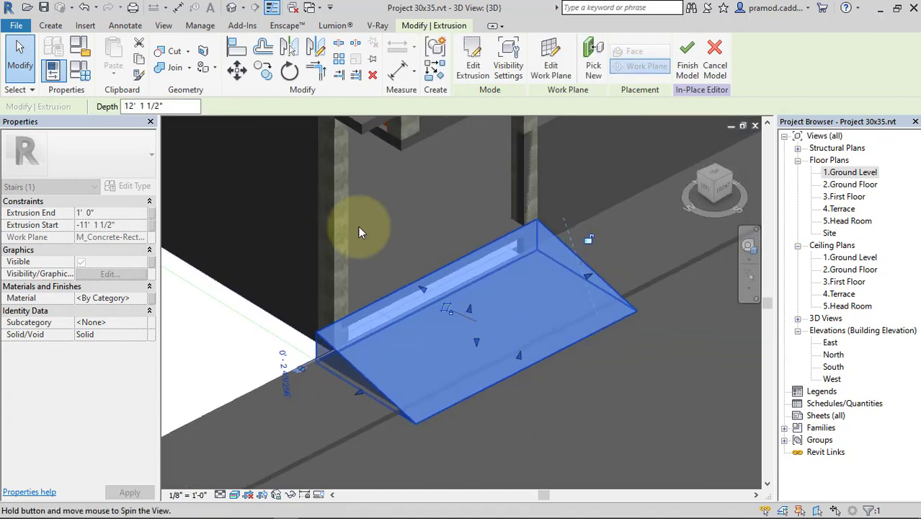
- Align the ramp edge to the column face
click(238, 47)
scroll(314, 290, up, 3)
click(334, 304)
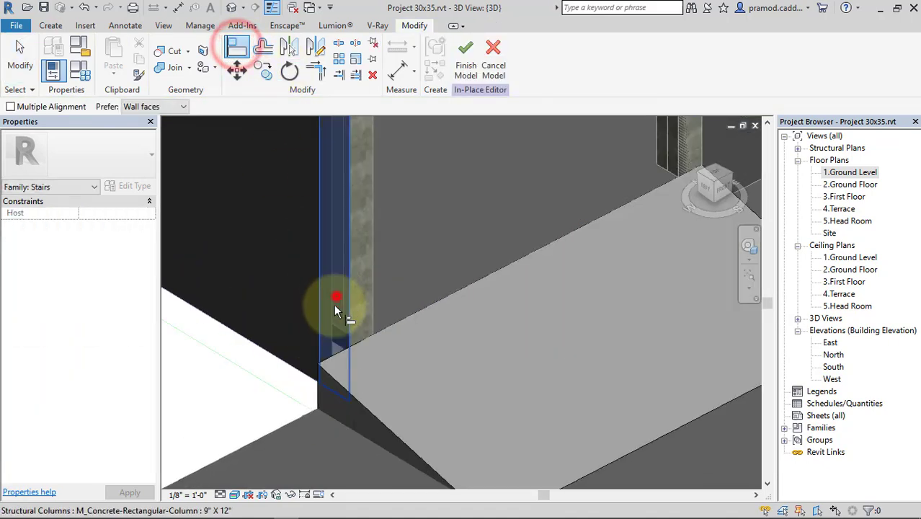
click(337, 395)
middle_drag(360, 321, 584, 205)
click(580, 207)
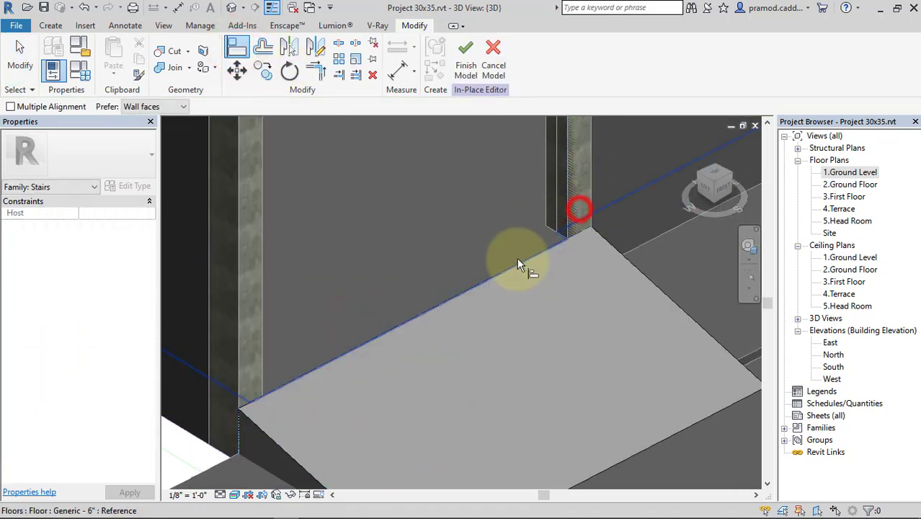
key(Escape)
- Finish the in-place ramp, align it to the opposite column, and orbit out over the building
click(463, 61)
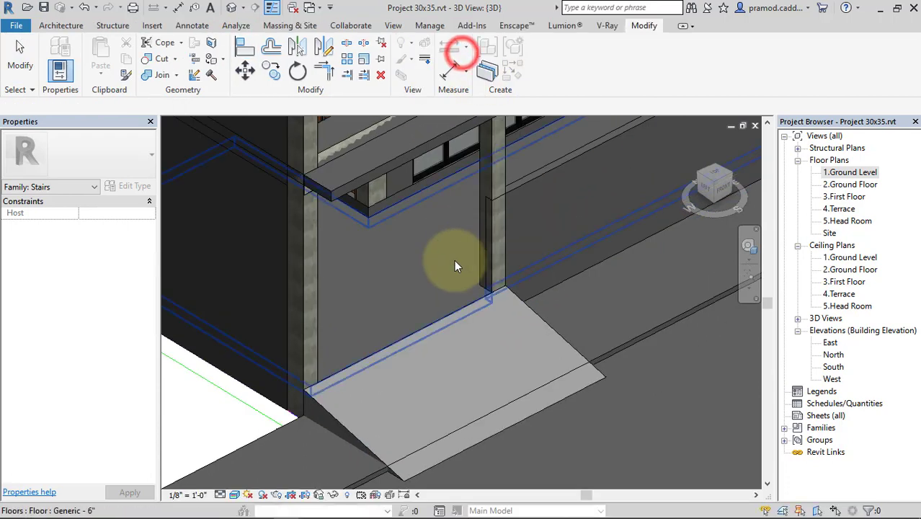
scroll(301, 324, up, 2)
key(a)
key(l)
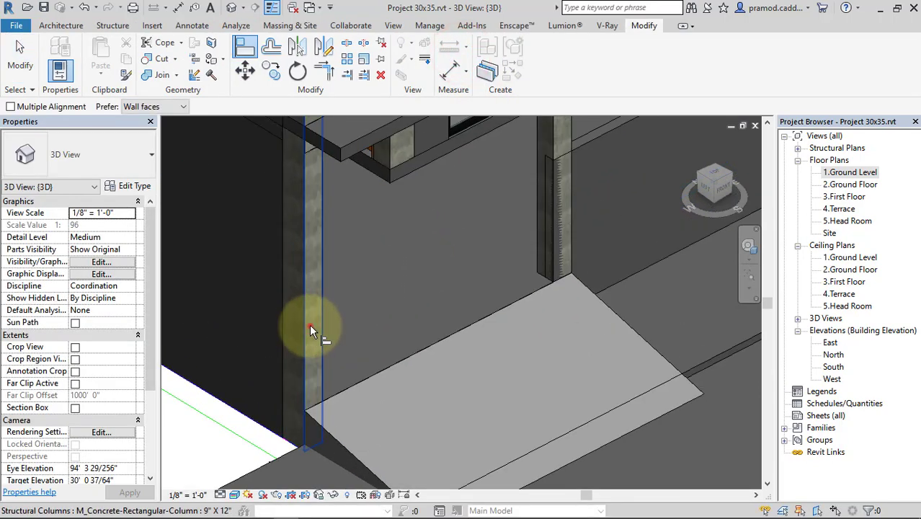
click(310, 324)
click(559, 147)
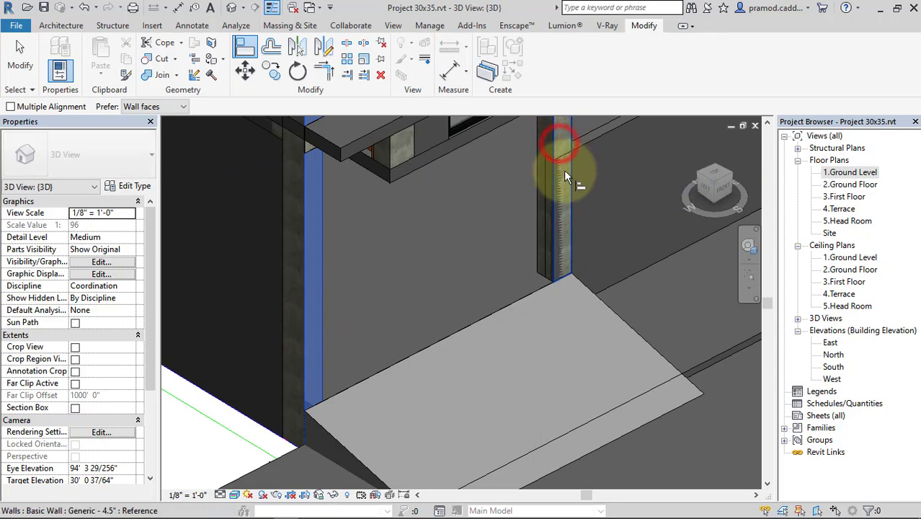
mouse_move(566, 195)
shift+middle_down()
mouse_move(513, 284)
mouse_move(519, 296)
shift+middle_up()
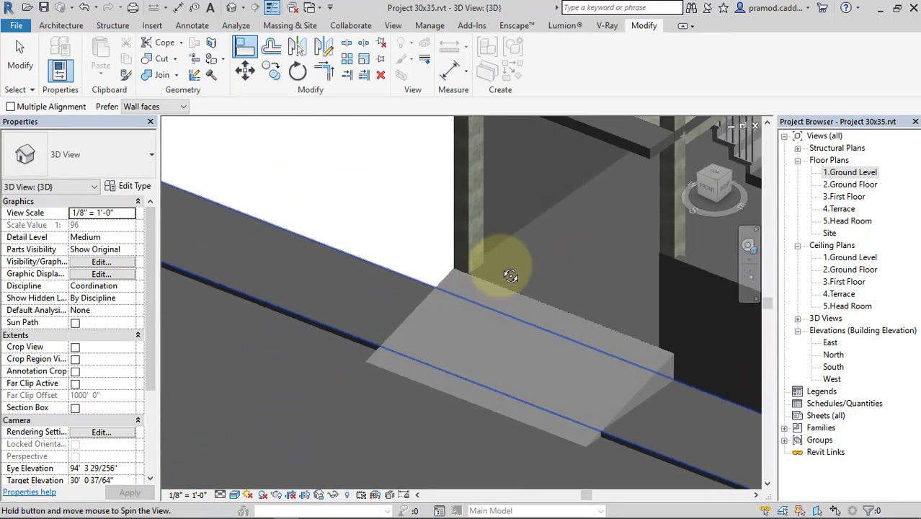
key(Escape)
mouse_move(614, 315)
shift+middle_down()
mouse_move(535, 323)
mouse_move(653, 313)
mouse_move(567, 341)
mouse_move(539, 308)
mouse_move(546, 313)
shift+middle_up()
scroll(537, 320, down, 3)
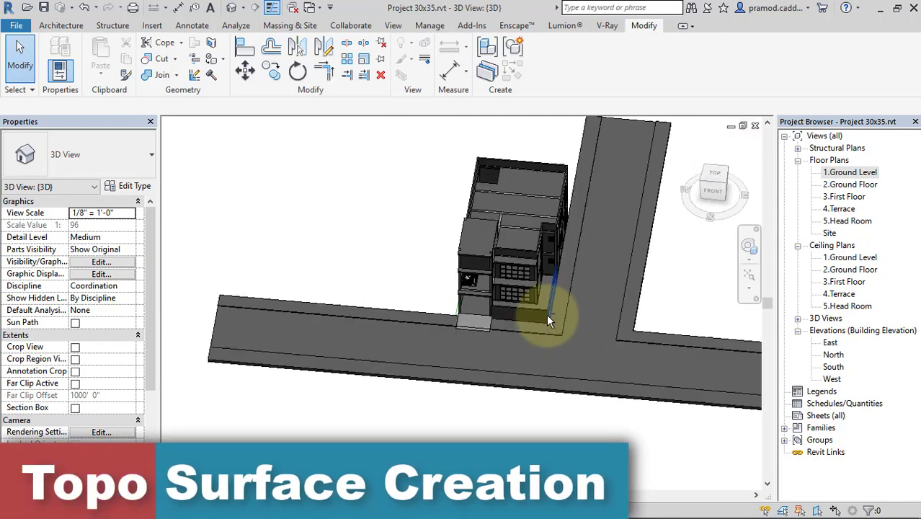
- Open the Site plan and start a new toposurface
double_click(830, 234)
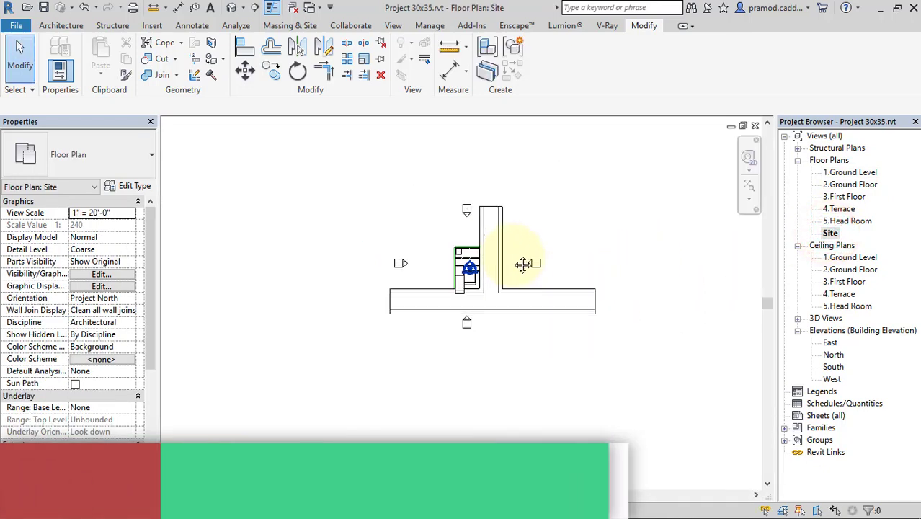
middle_drag(524, 264, 520, 249)
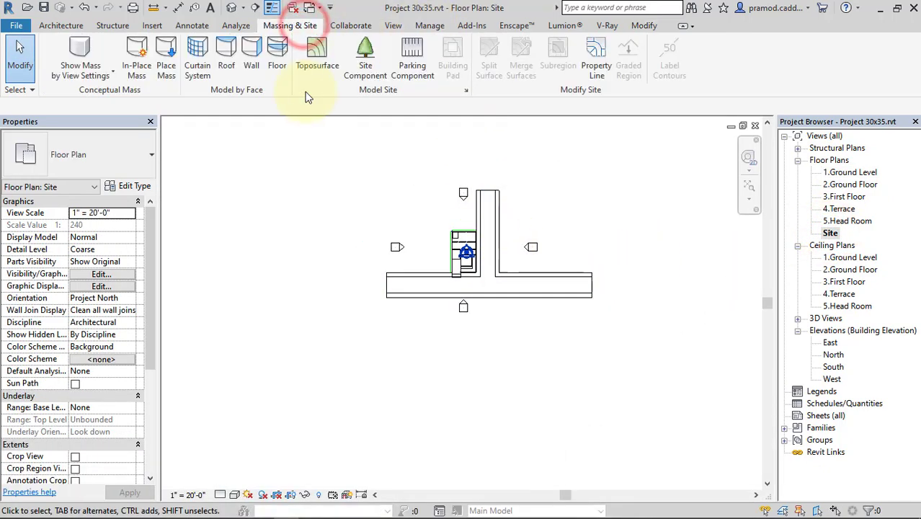
click(319, 63)
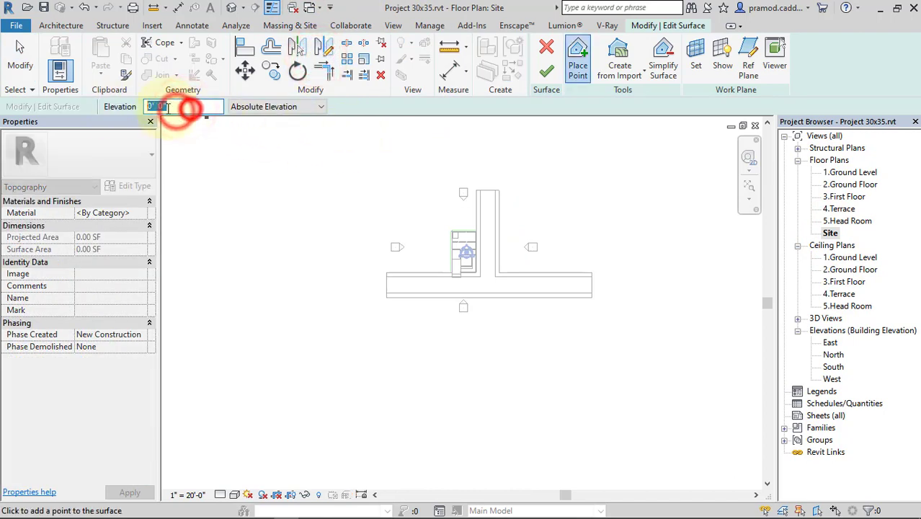
click(195, 108)
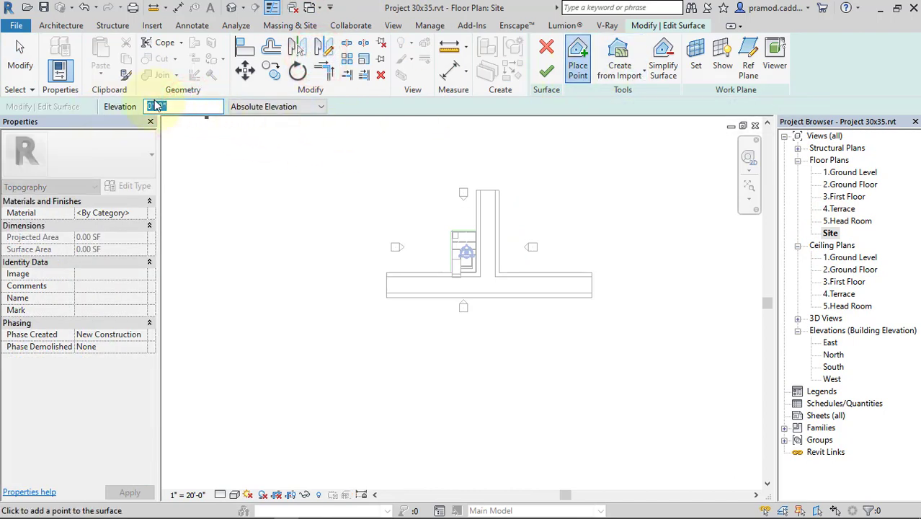
scroll(403, 313, up, 2)
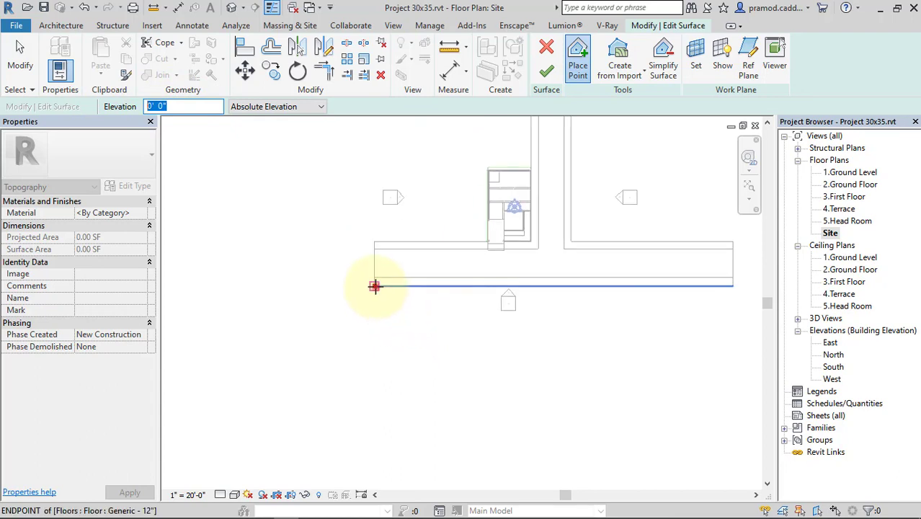
- Place four points outlining a 27273.81 SF rectangle below the front road
click(375, 286)
click(733, 286)
click(733, 442)
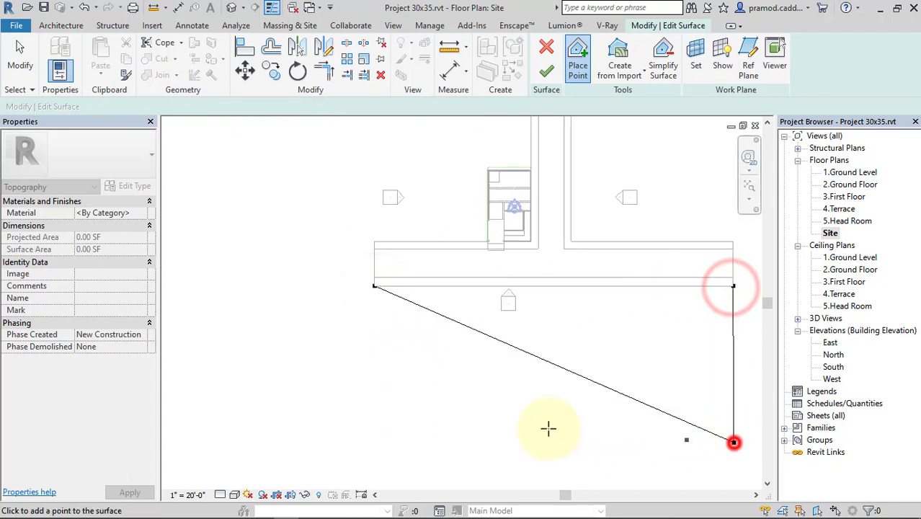
click(372, 437)
key(Escape)
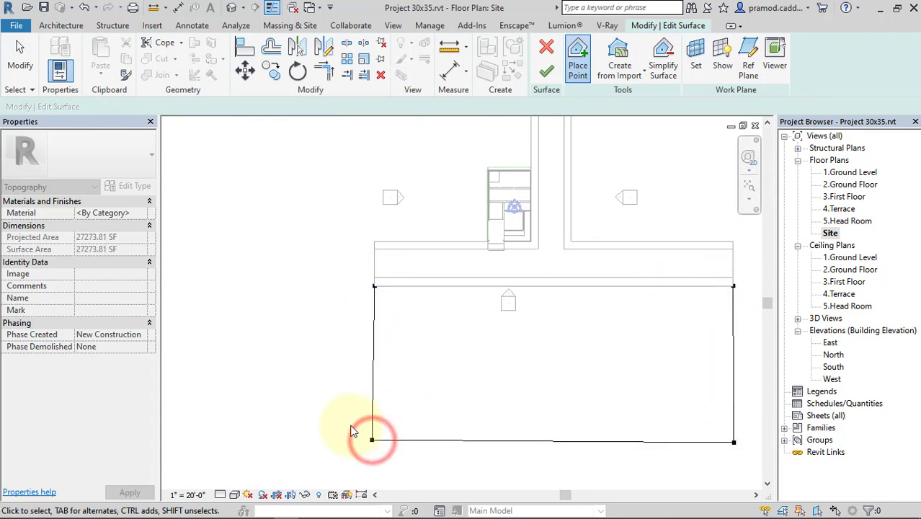
mouse_move(544, 336)
middle_down()
mouse_move(503, 366)
mouse_move(508, 400)
middle_up()
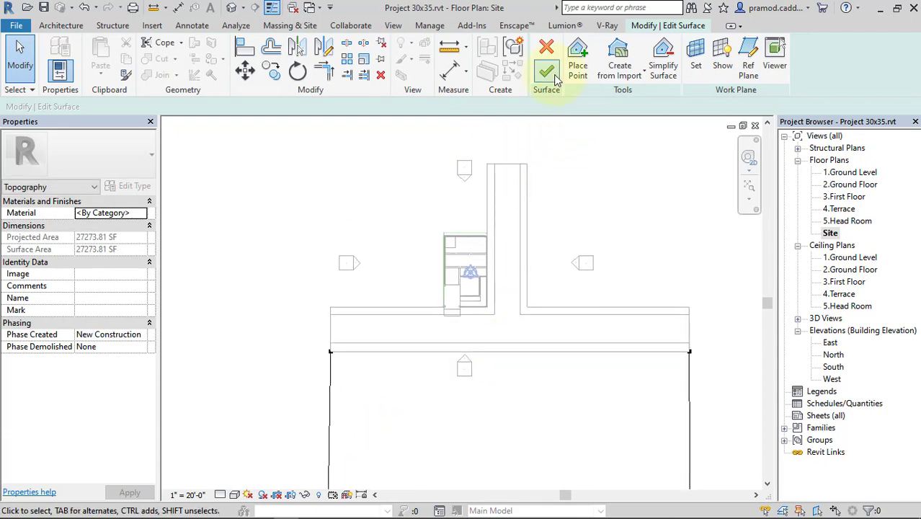
- Finish the first surface and add a 5650.00 SF toposurface right of the side road
click(328, 52)
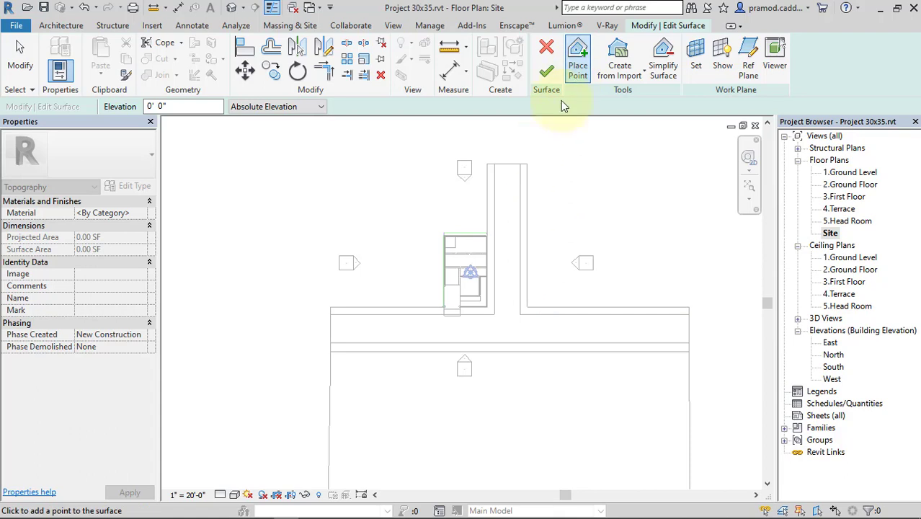
click(528, 307)
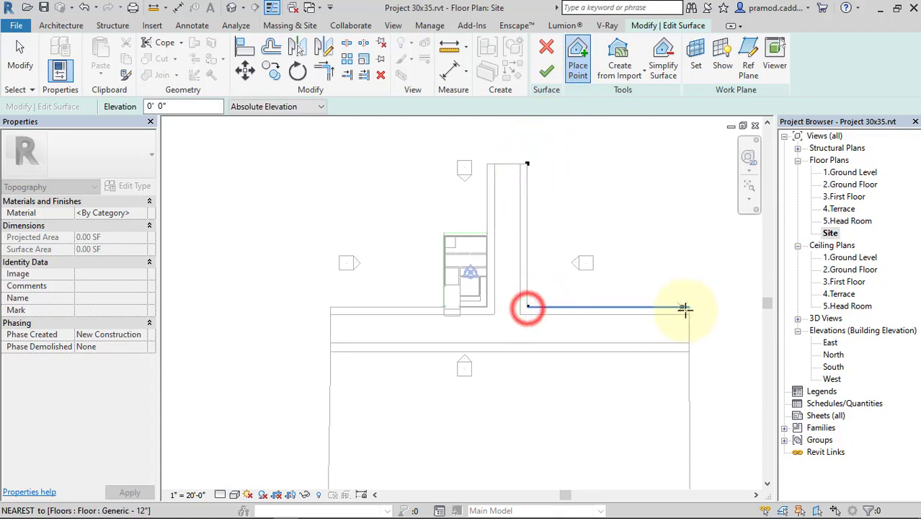
click(689, 308)
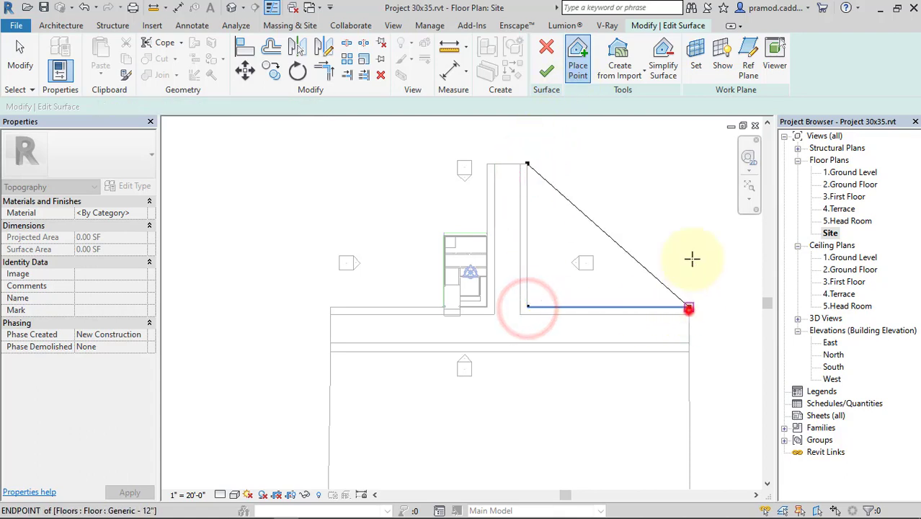
click(691, 163)
click(548, 71)
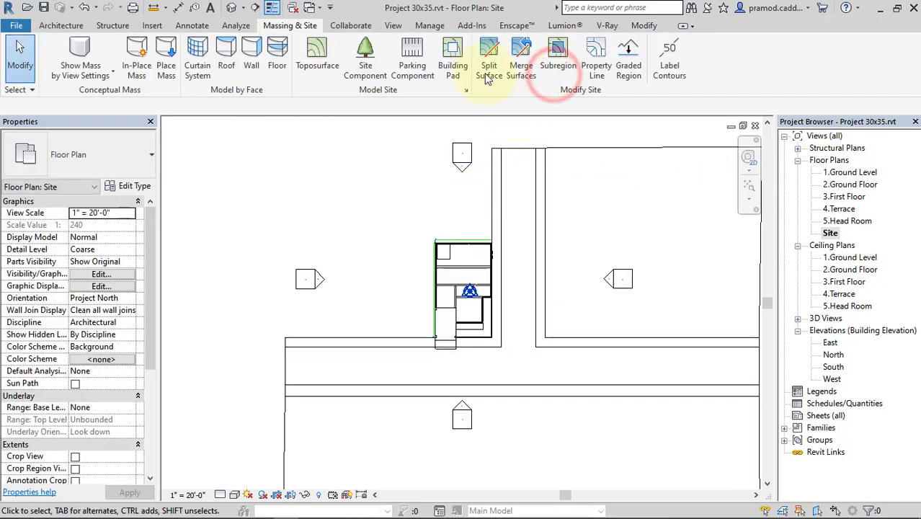
click(318, 54)
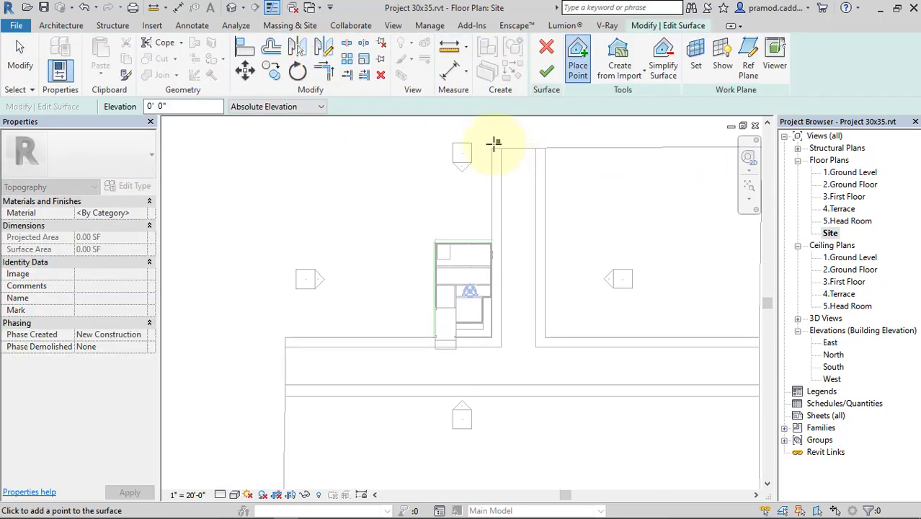
- Place points at the road end and house corners in the strip above the house
click(491, 148)
scroll(493, 238, up, 5)
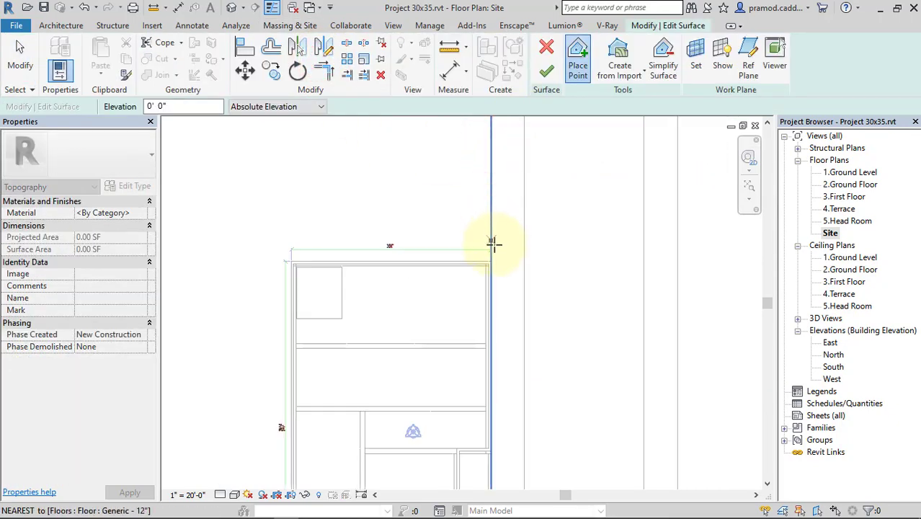
click(489, 278)
scroll(462, 278, down, 3)
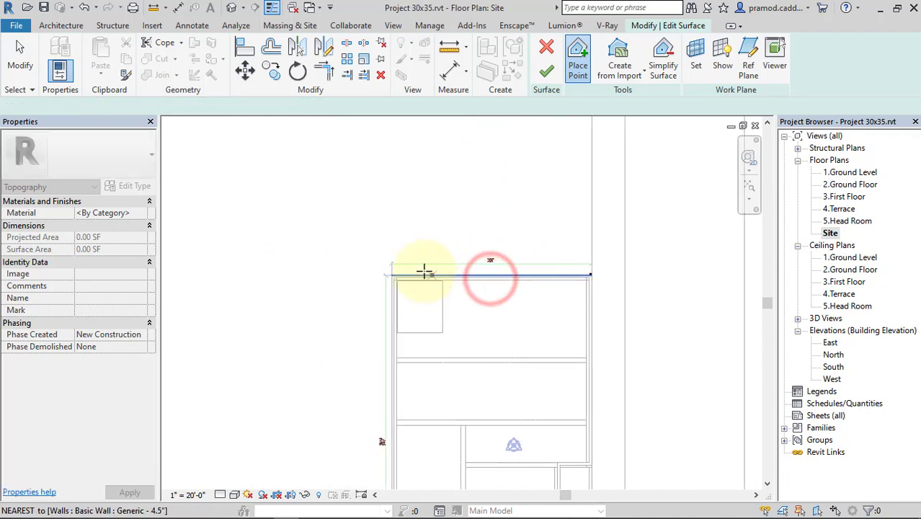
scroll(404, 271, up, 3)
scroll(370, 283, up, 2)
click(364, 283)
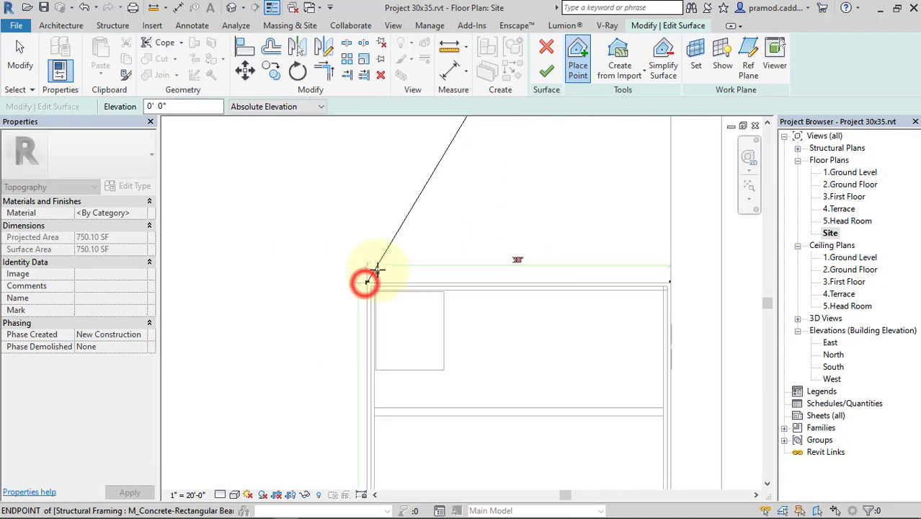
middle_drag(370, 278, 367, 335)
scroll(368, 267, down, 2)
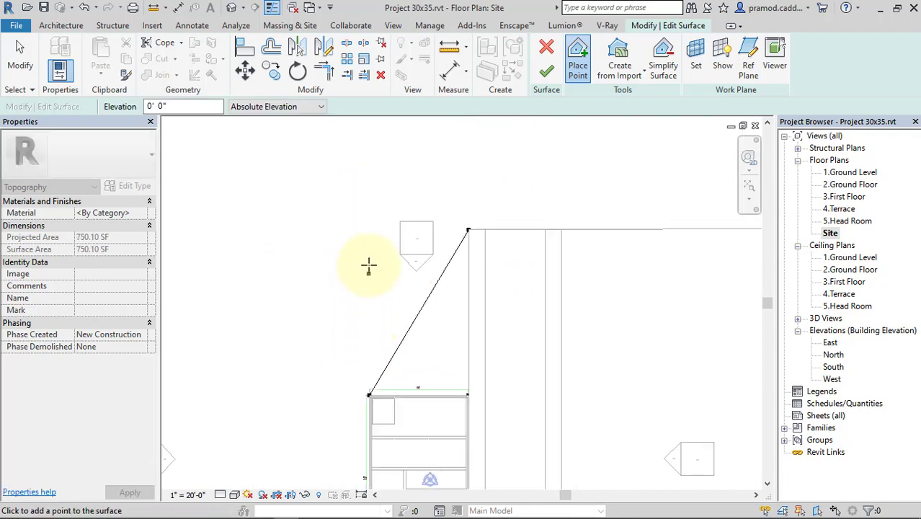
click(366, 229)
- Clear the point selection and finish the 1491.48 SF toposurface
key(Escape)
drag(346, 201, 383, 260)
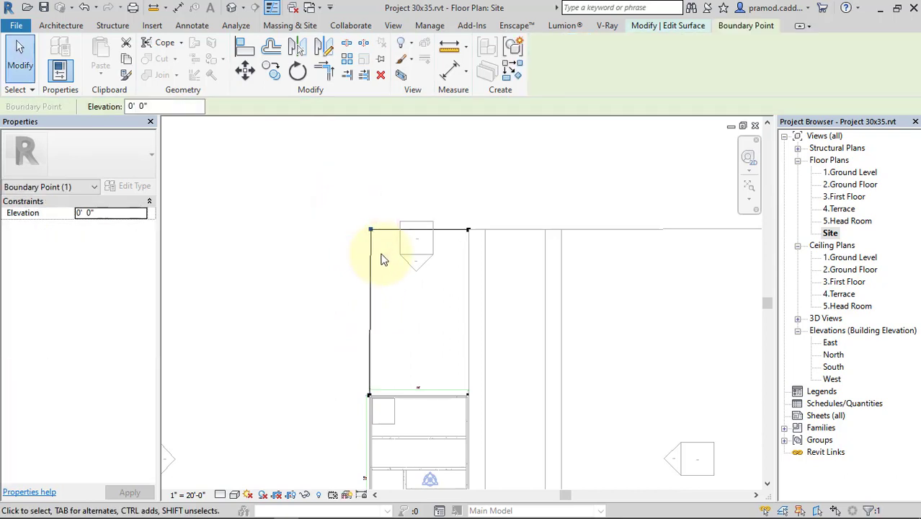
key(Escape)
click(546, 72)
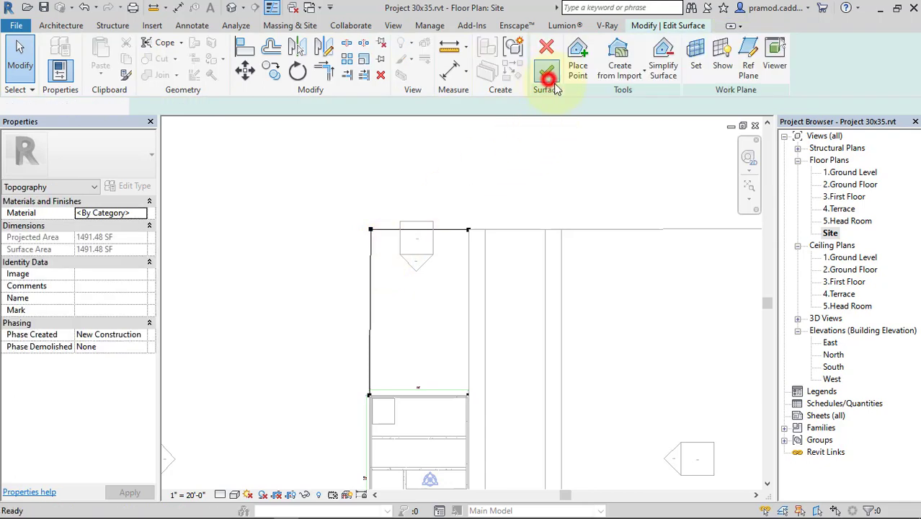
- Start a fourth toposurface and place its corner points left of the house
click(317, 57)
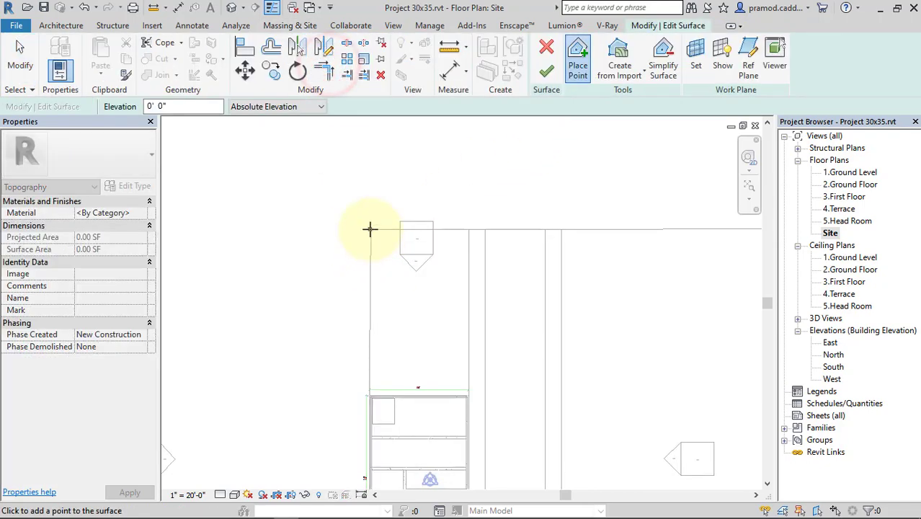
scroll(461, 209, down, 2)
scroll(484, 377, up, 2)
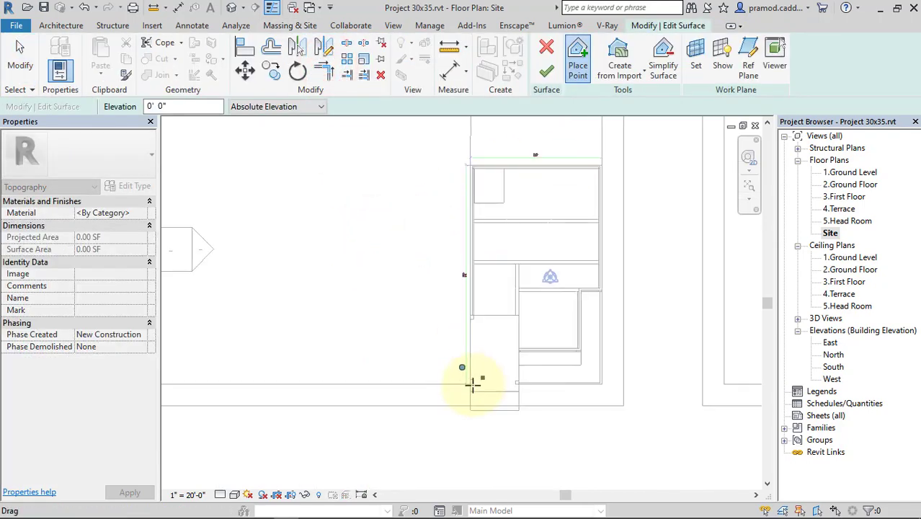
scroll(470, 375, up, 2)
click(485, 376)
middle_drag(428, 376, 606, 375)
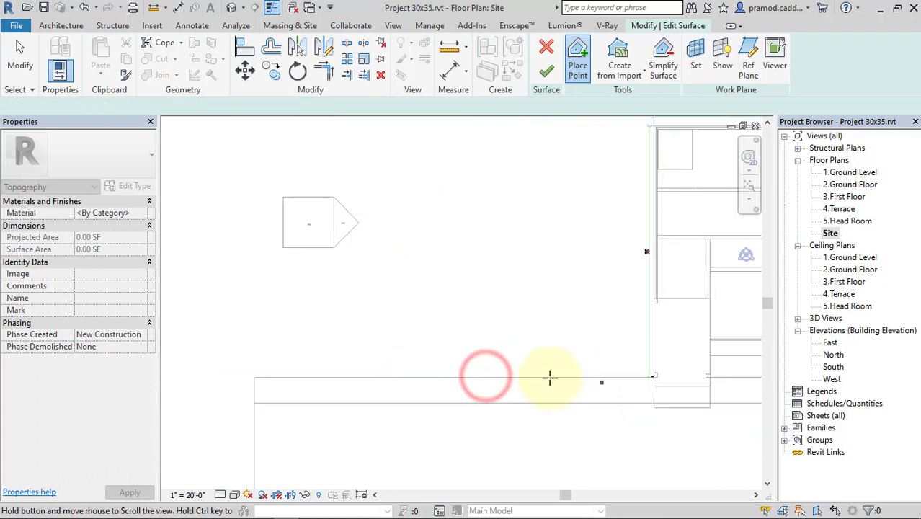
click(256, 375)
scroll(284, 257, down, 2)
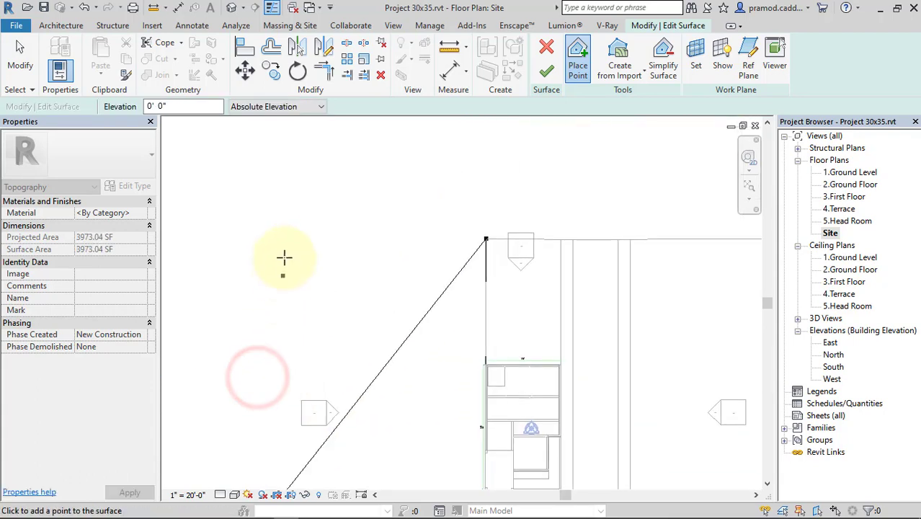
click(276, 243)
scroll(275, 243, down, 2)
- Nudge the top-left corner point right so the left edge runs straight
key(Escape)
click(268, 240)
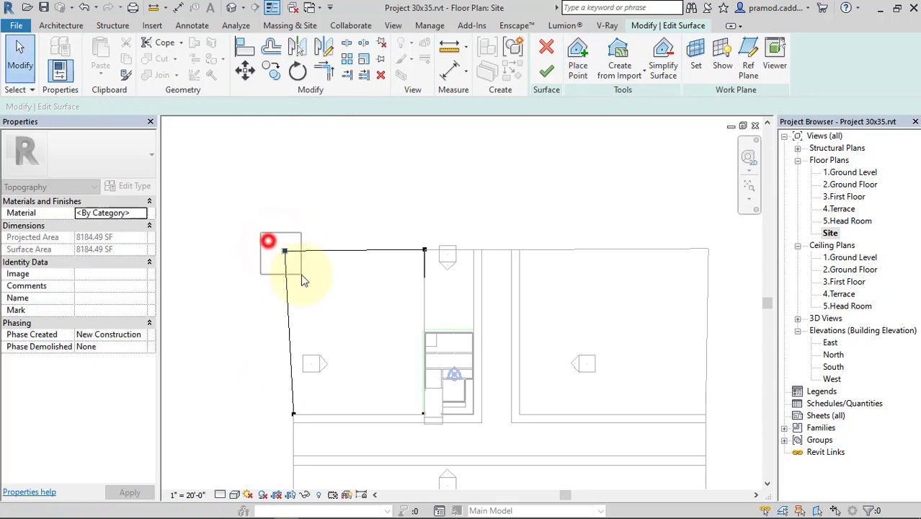
key(Right)
key(Right)
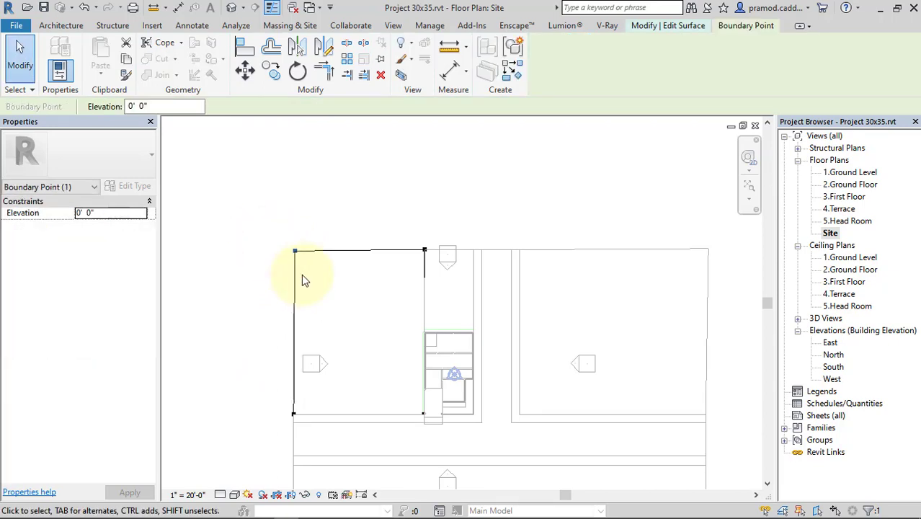
key(Escape)
- Finish the 8184.49 SF toposurface and switch to the default 3D view
click(546, 76)
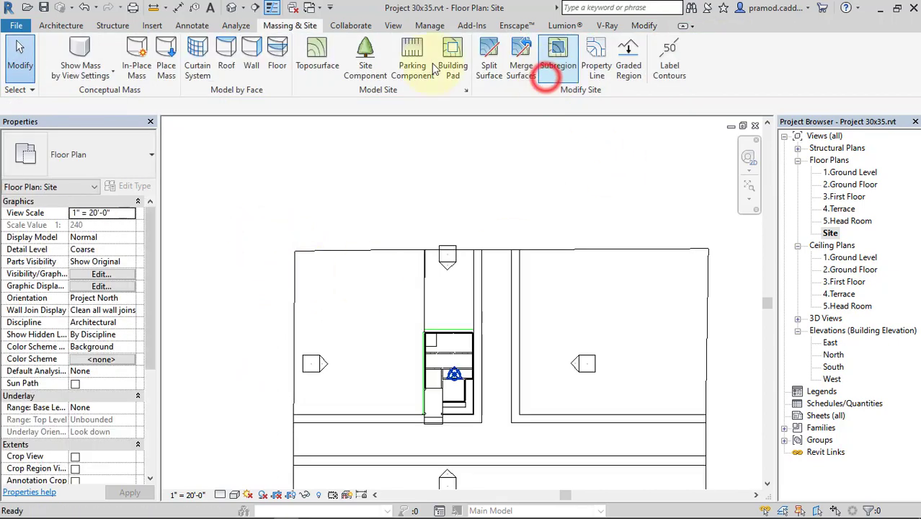
click(232, 7)
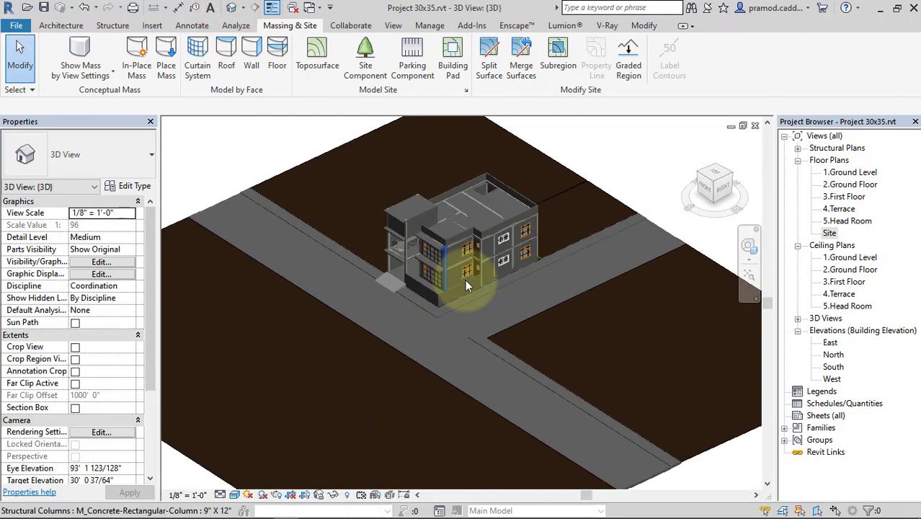
mouse_move(465, 279)
shift+middle_down()
mouse_move(607, 292)
mouse_move(442, 309)
mouse_move(678, 298)
mouse_move(596, 286)
mouse_move(510, 318)
mouse_move(488, 400)
shift+middle_up()
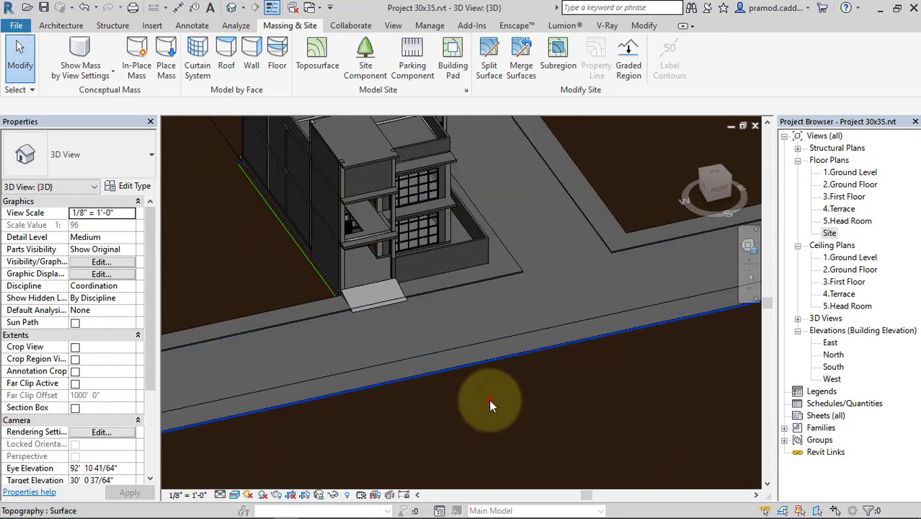
- Orbit around the site and inspect the toposurfaces beside the building and road
click(489, 401)
shift+middle_drag(582, 323, 621, 263)
click(624, 240)
scroll(651, 262, down, 5)
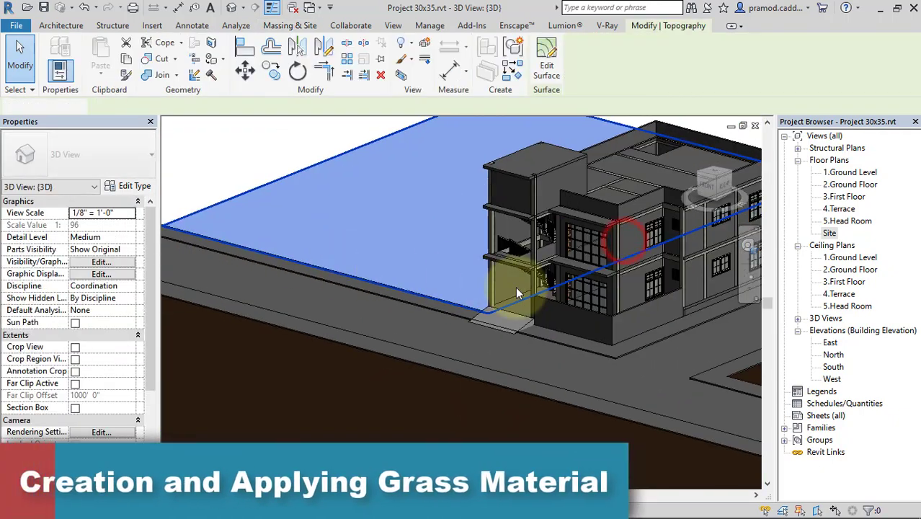
key(Escape)
mouse_move(516, 287)
shift+middle_down()
mouse_move(391, 309)
mouse_move(370, 301)
mouse_move(467, 331)
mouse_move(524, 335)
mouse_move(501, 326)
shift+middle_up()
scroll(391, 309, up, 3)
scroll(361, 302, down, 3)
scroll(501, 326, up, 3)
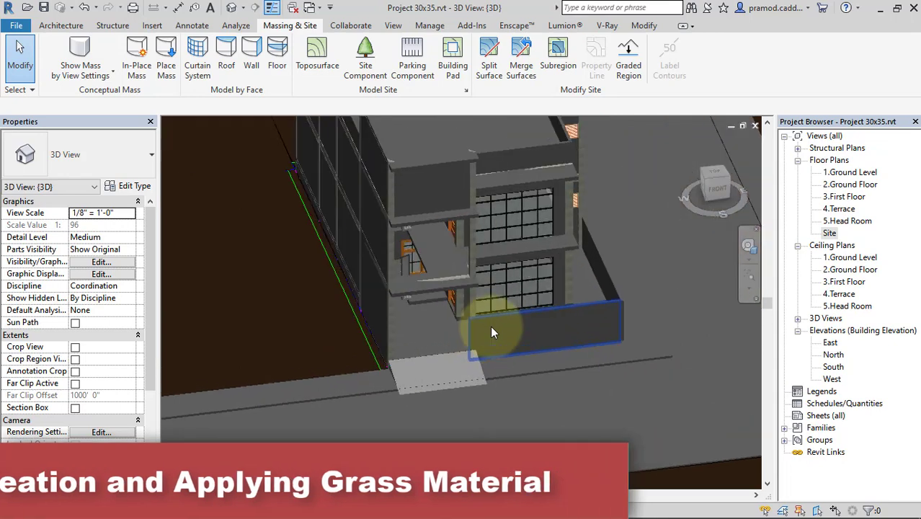
scroll(289, 307, down, 3)
- Select the toposurface left of the house and open the Material Browser for its material
click(280, 306)
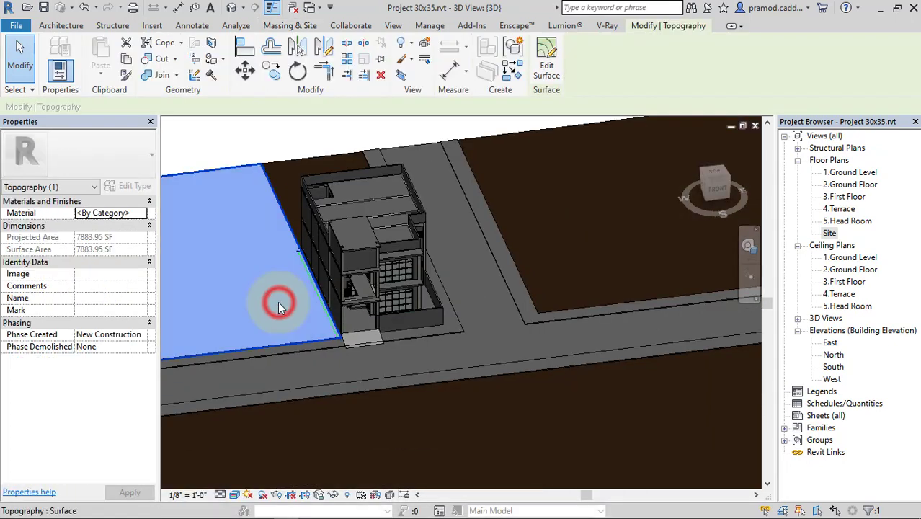
shift+middle_drag(277, 302, 287, 273)
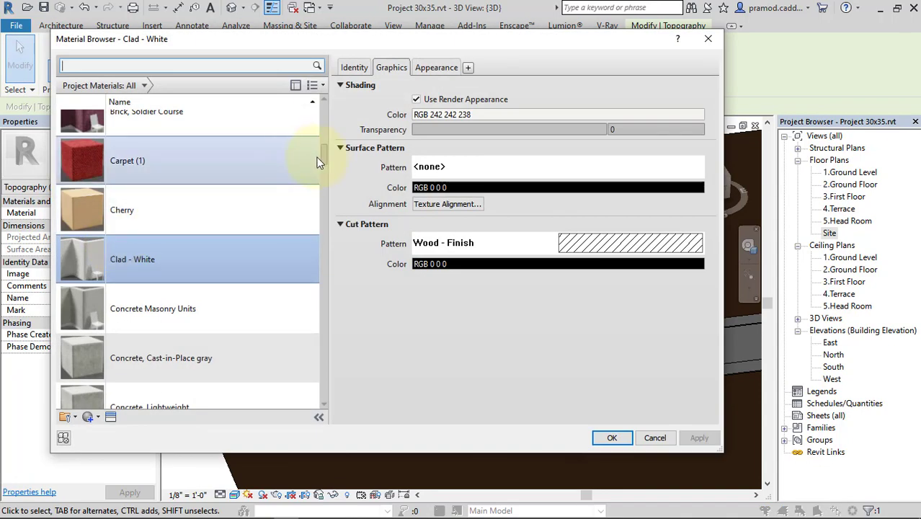
mouse_move(322, 156)
mouse_down()
mouse_move(329, 114)
mouse_move(325, 369)
mouse_move(319, 104)
mouse_up()
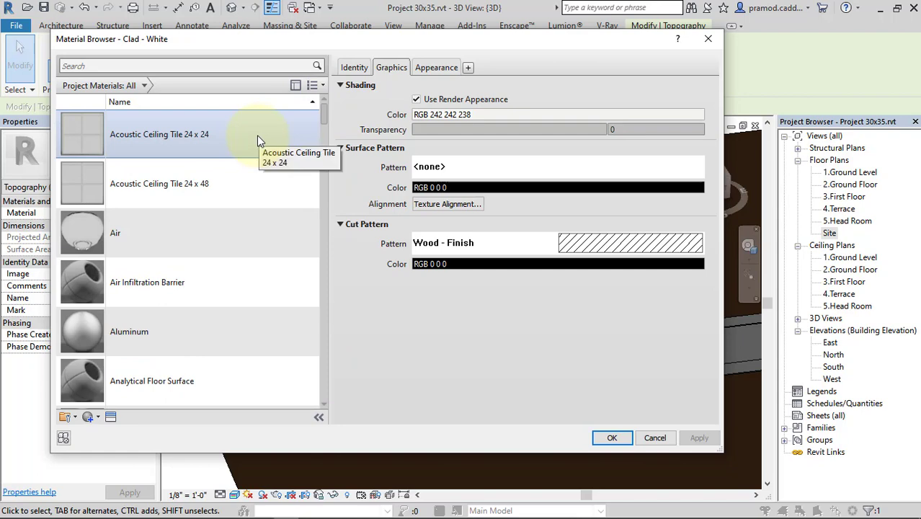
scroll(121, 368, down, 1)
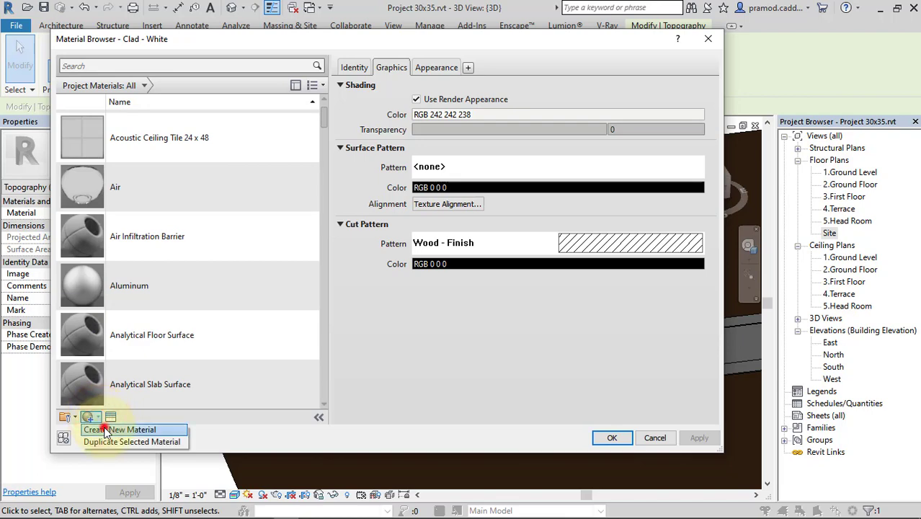
- Create a new material named 1.grass, shaded with its render appearance, and pick an appearance image
click(104, 430)
click(355, 68)
text(1.grass)
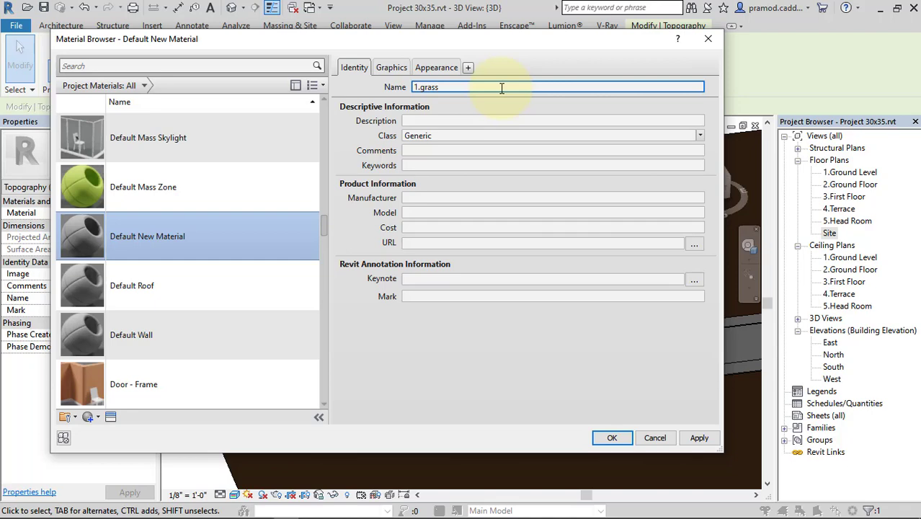
click(392, 67)
click(416, 99)
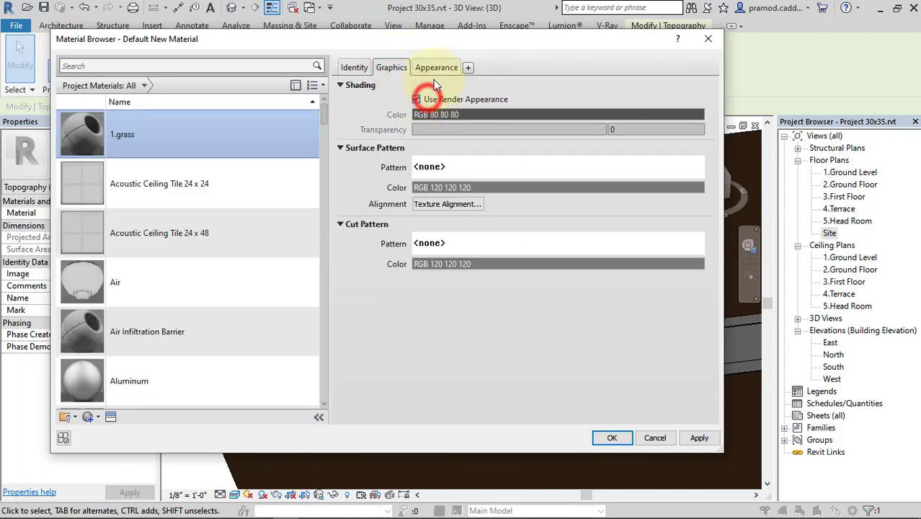
click(437, 67)
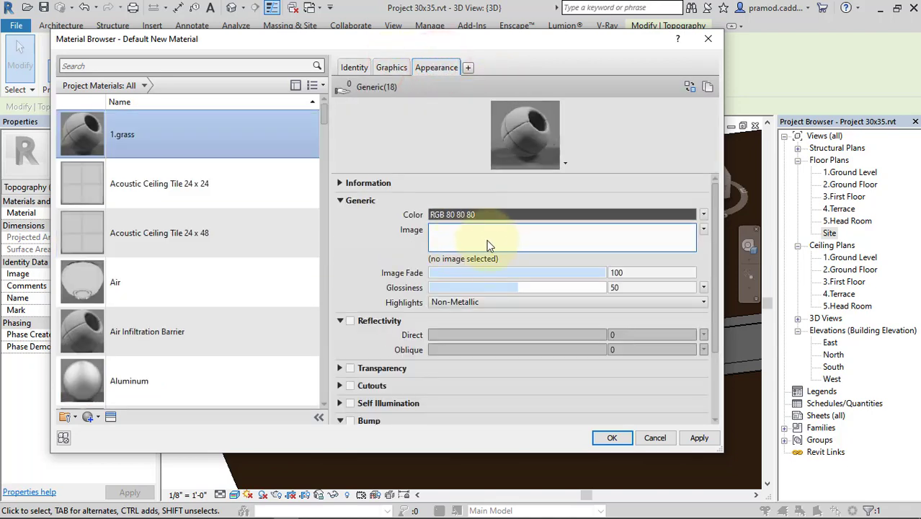
click(491, 234)
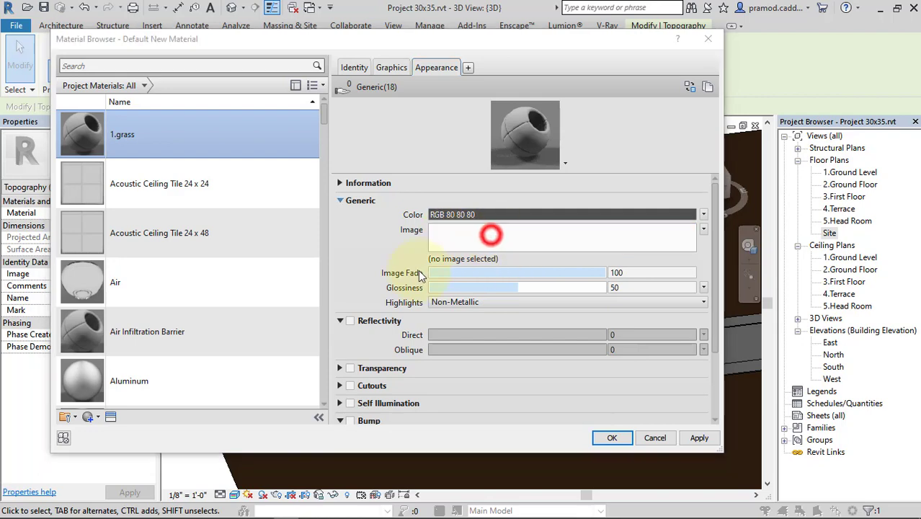
- Load Textures > grass > 02.jpg as the 1.grass image and apply it to the left toposurface
click(123, 214)
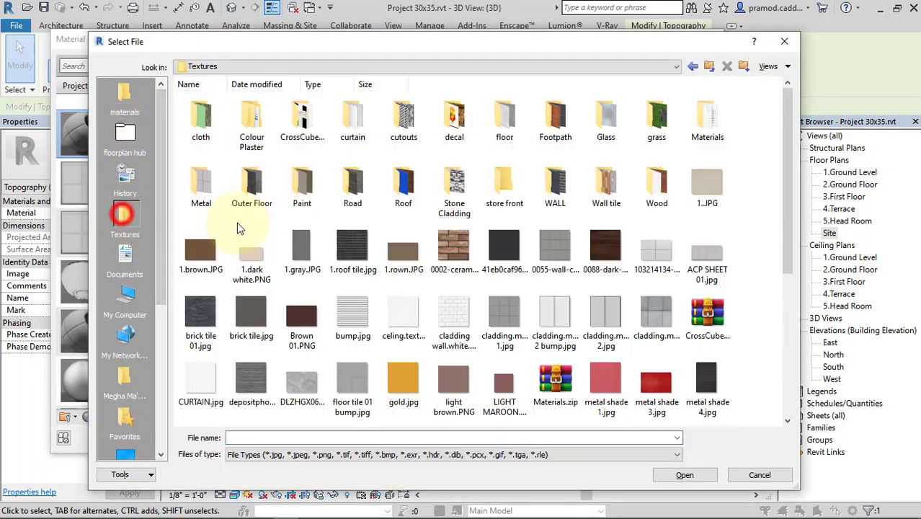
click(659, 126)
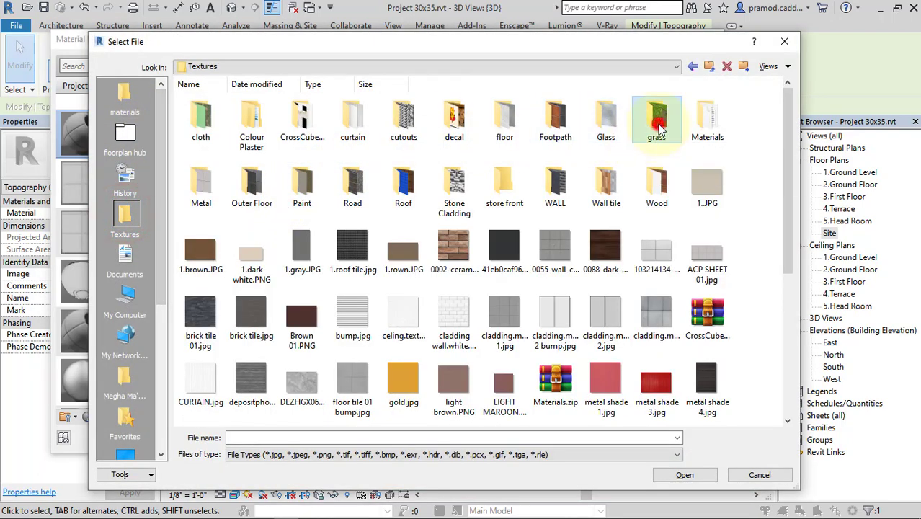
double_click(657, 127)
click(251, 126)
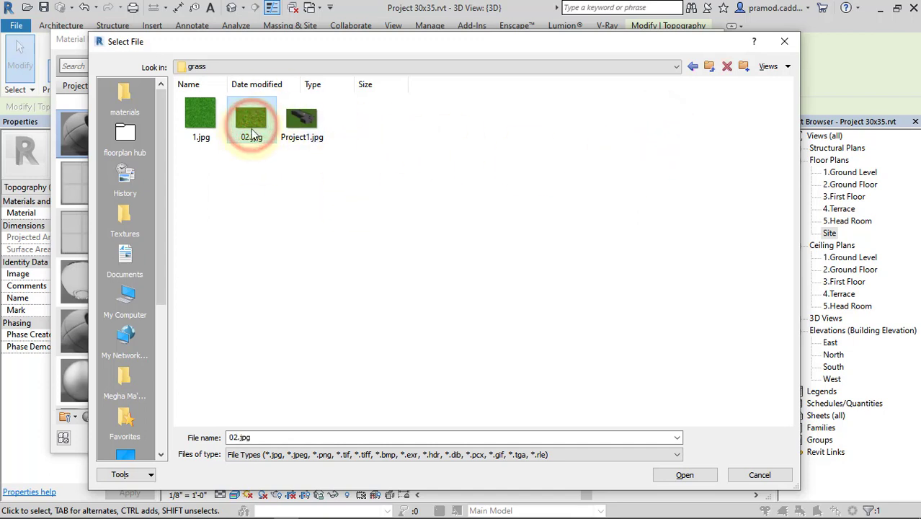
click(685, 475)
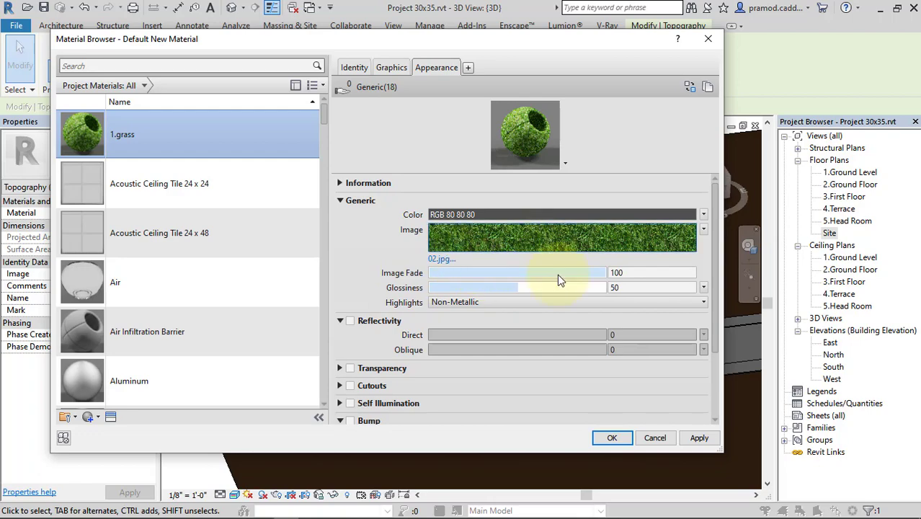
click(612, 439)
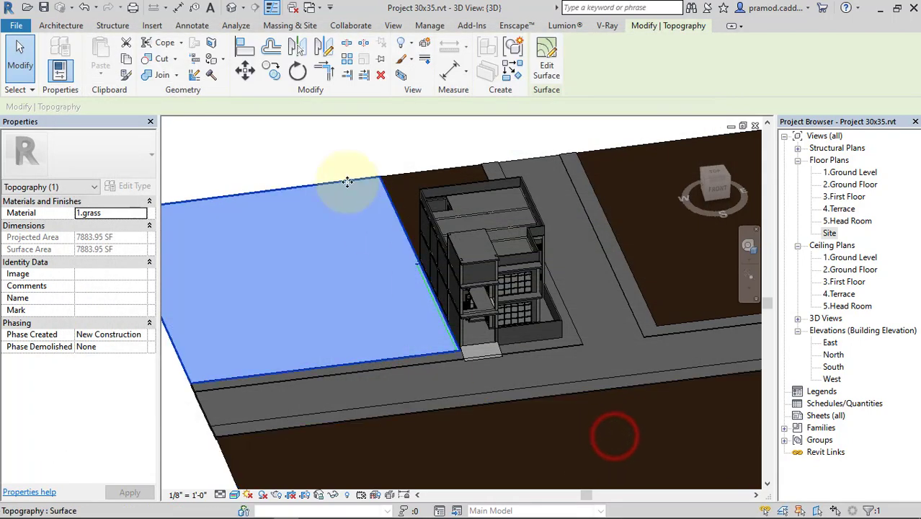
- Select the remaining three toposurfaces and assign them the 1.grass material
click(326, 159)
mouse_move(321, 153)
shift+middle_down()
mouse_move(487, 289)
mouse_move(583, 439)
mouse_move(574, 317)
mouse_move(464, 366)
shift+middle_up()
click(583, 438)
ctrl+click(464, 367)
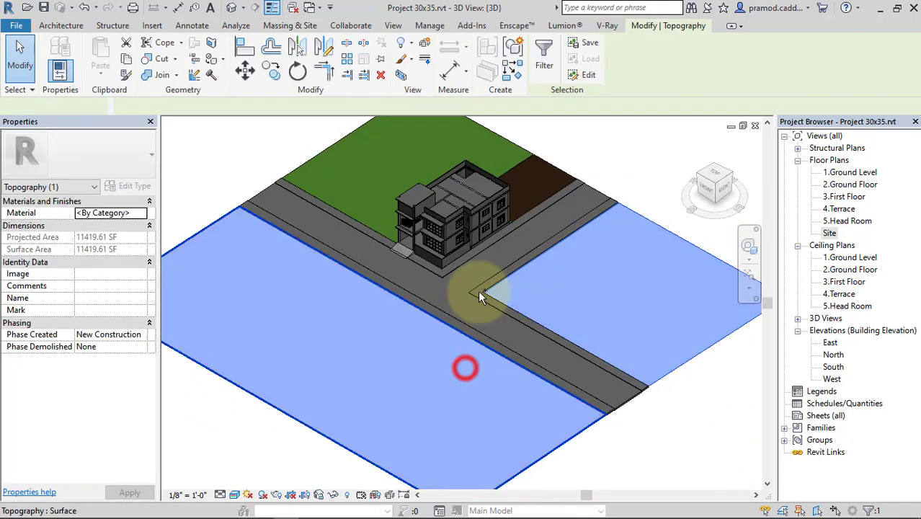
ctrl+click(530, 191)
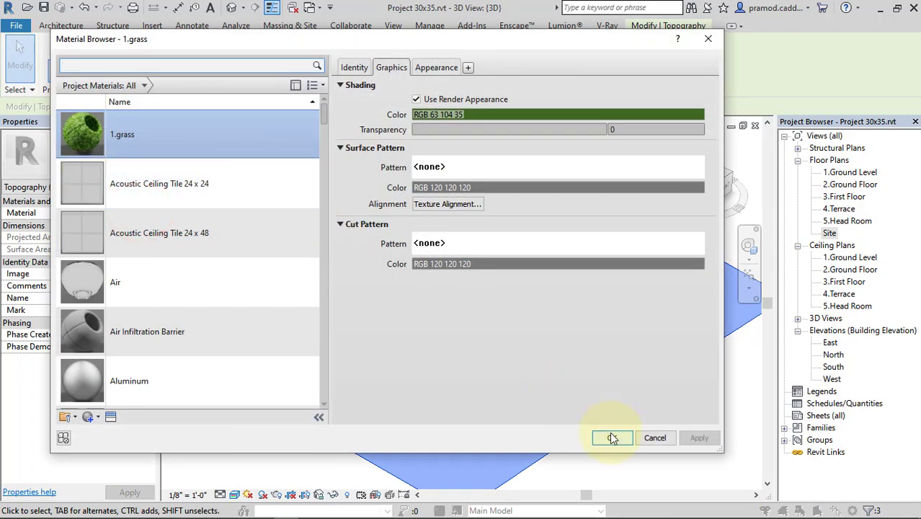
click(612, 438)
click(659, 457)
scroll(458, 363, up, 5)
scroll(465, 380, up, 3)
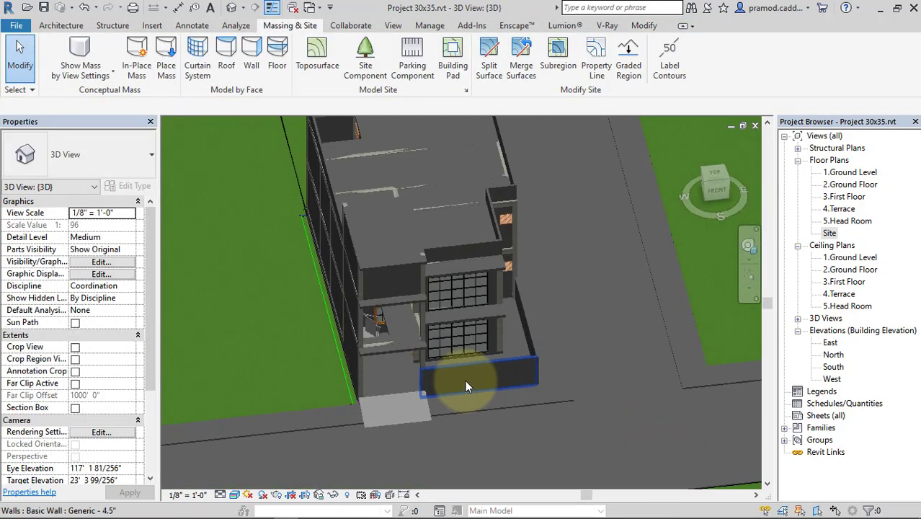
click(617, 390)
shift+middle_drag(613, 407, 600, 391)
scroll(512, 378, up, 3)
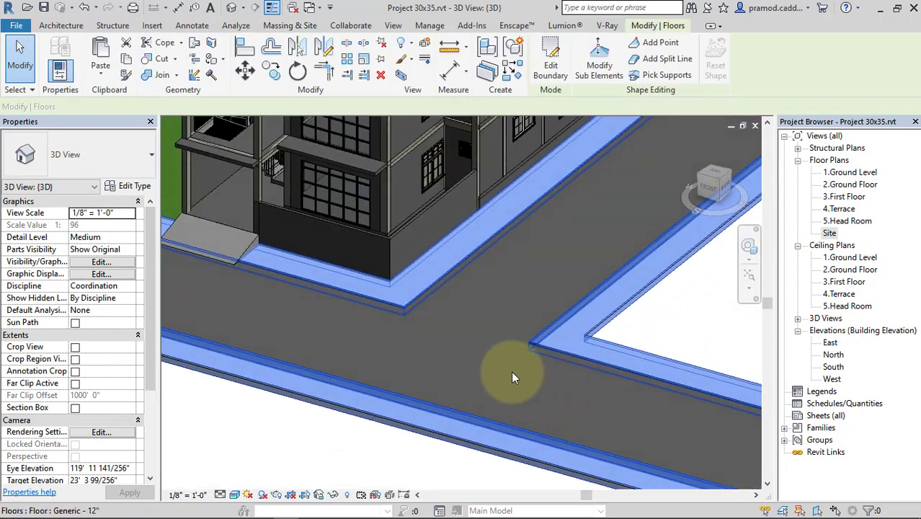
scroll(511, 370, down, 5)
key(Escape)
scroll(499, 313, down, 2)
scroll(476, 339, up, 2)
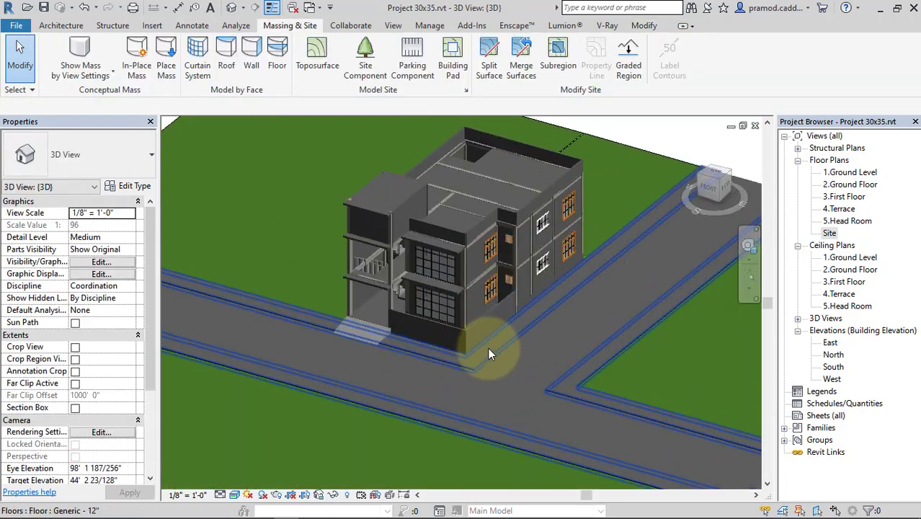
scroll(489, 347, up, 2)
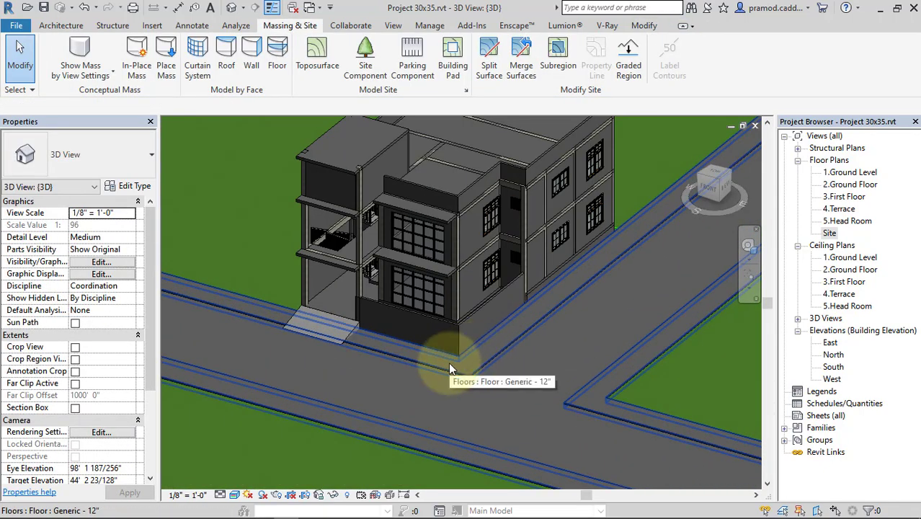
scroll(448, 362, down, 3)
mouse_move(406, 304)
shift+middle_down()
mouse_move(453, 354)
mouse_move(530, 333)
shift+middle_up()
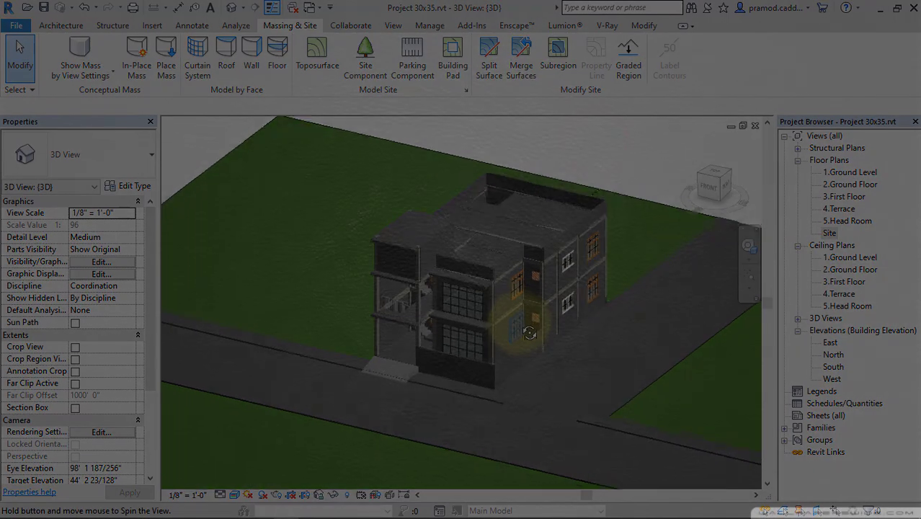